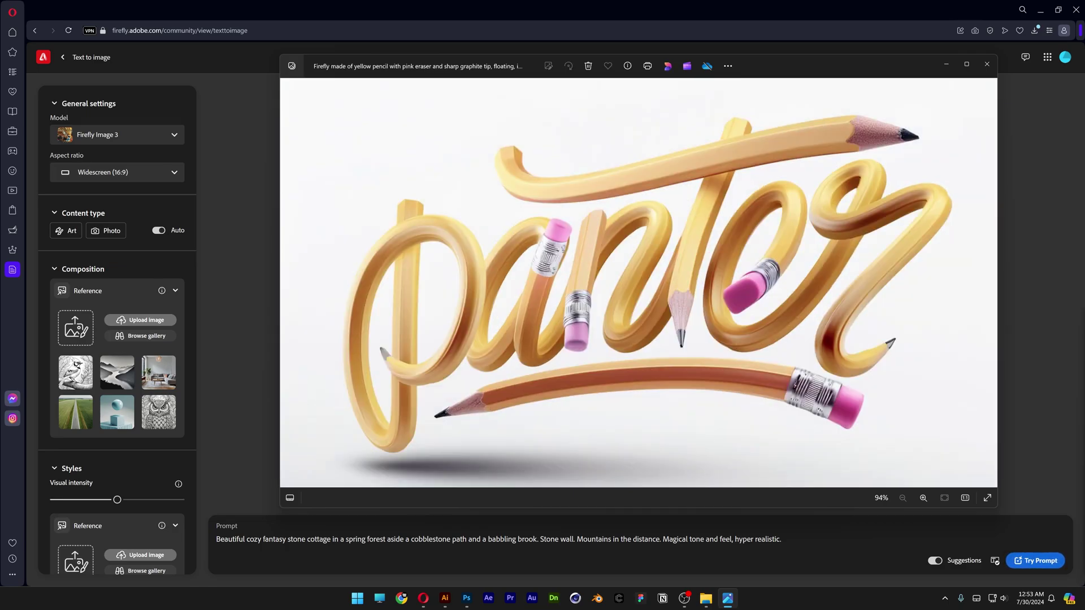
- Step through the generated yellow-pencil 'panter' variations in Firefly
key(Right)
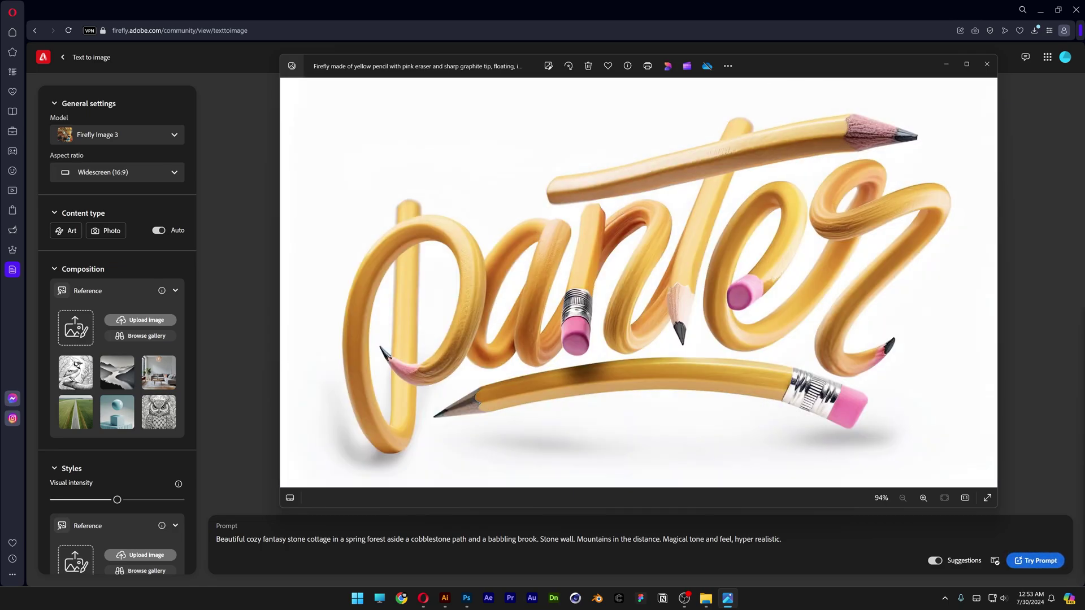
key(Right)
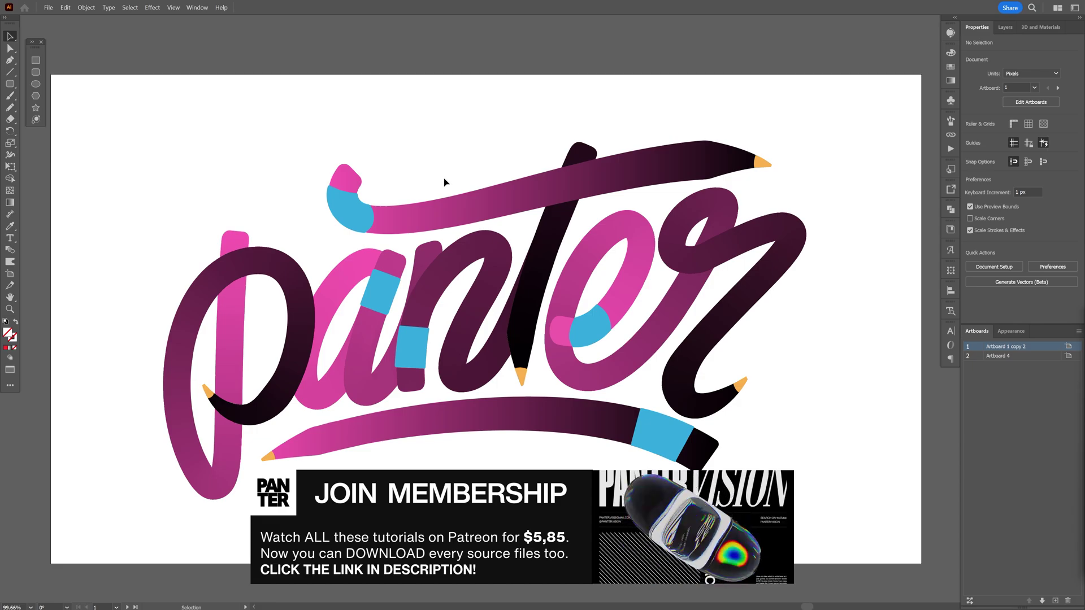
- Zoom in on the coloured pencil lettering, then fit the black 'panter' artboard in the window
key(ctrl+1)
key(ctrl+equal)
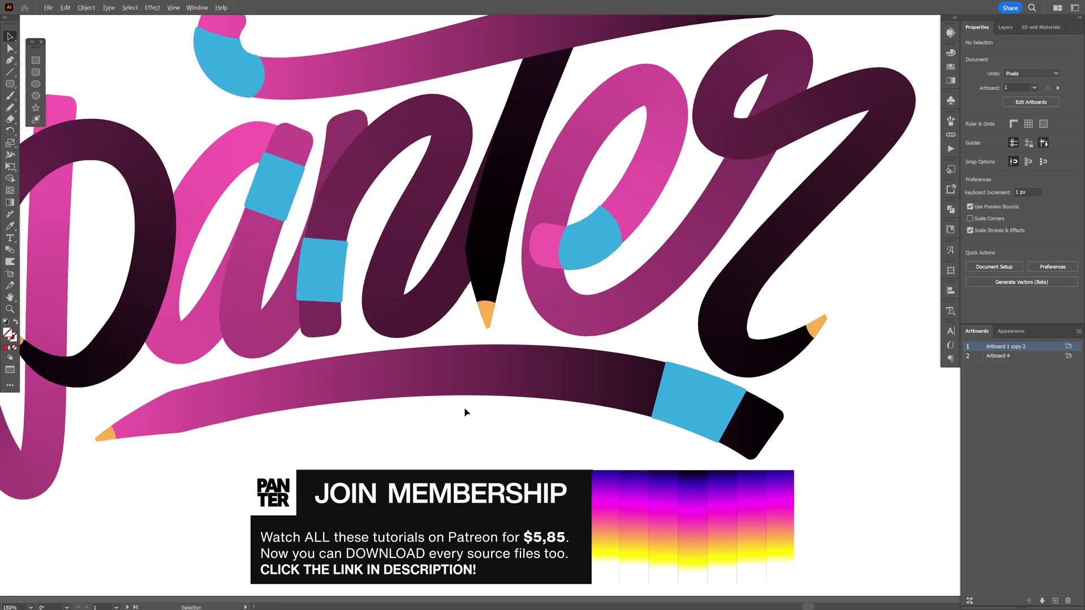
scroll(670, 414, up, 5)
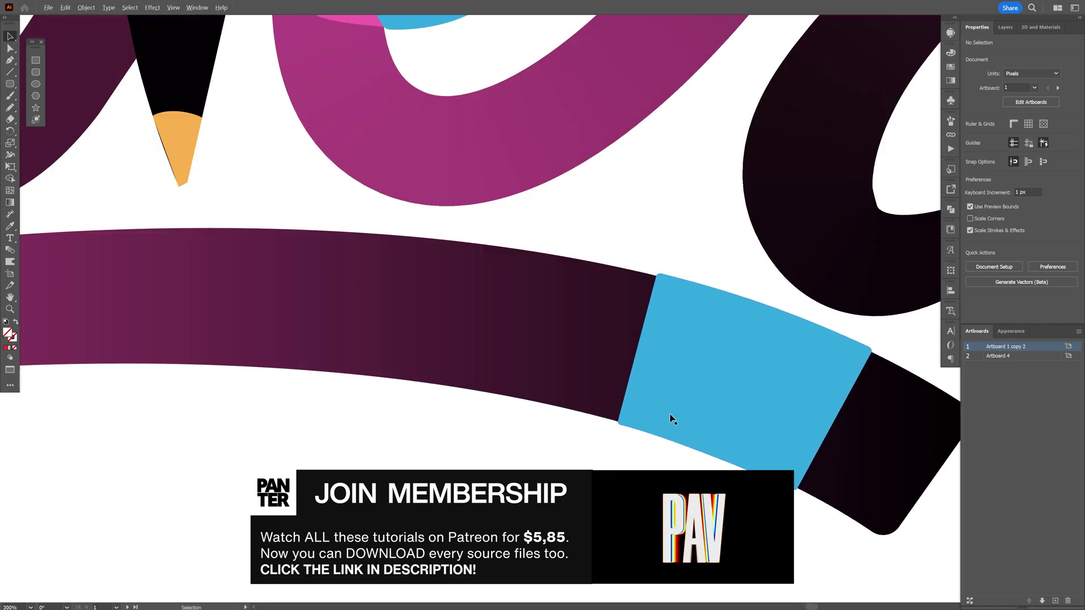
scroll(438, 395, down, 4)
scroll(429, 456, up, 2)
scroll(523, 344, up, 8)
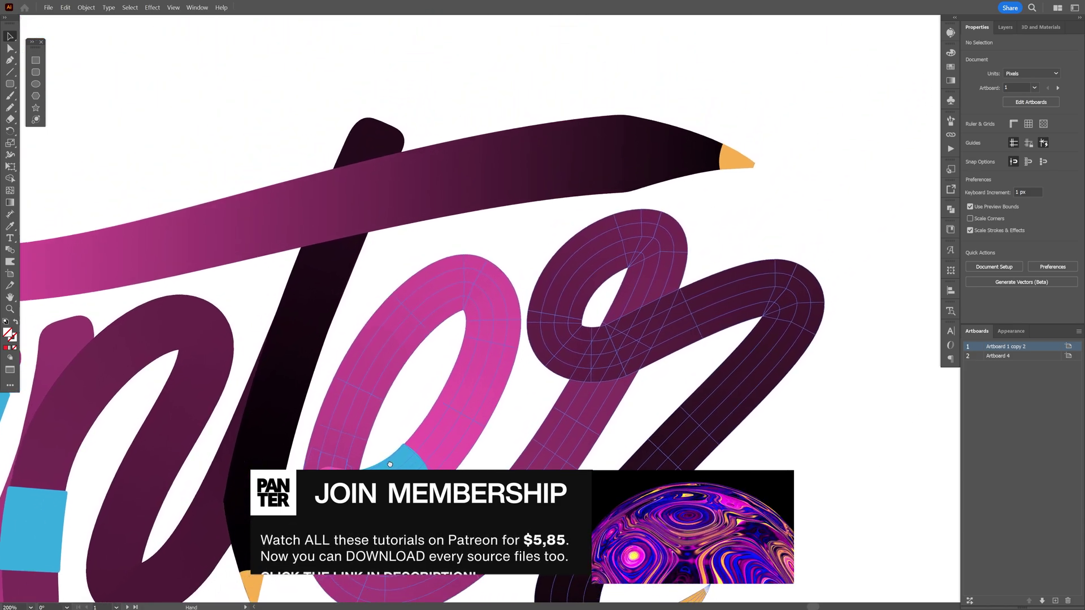
key(ctrl+0)
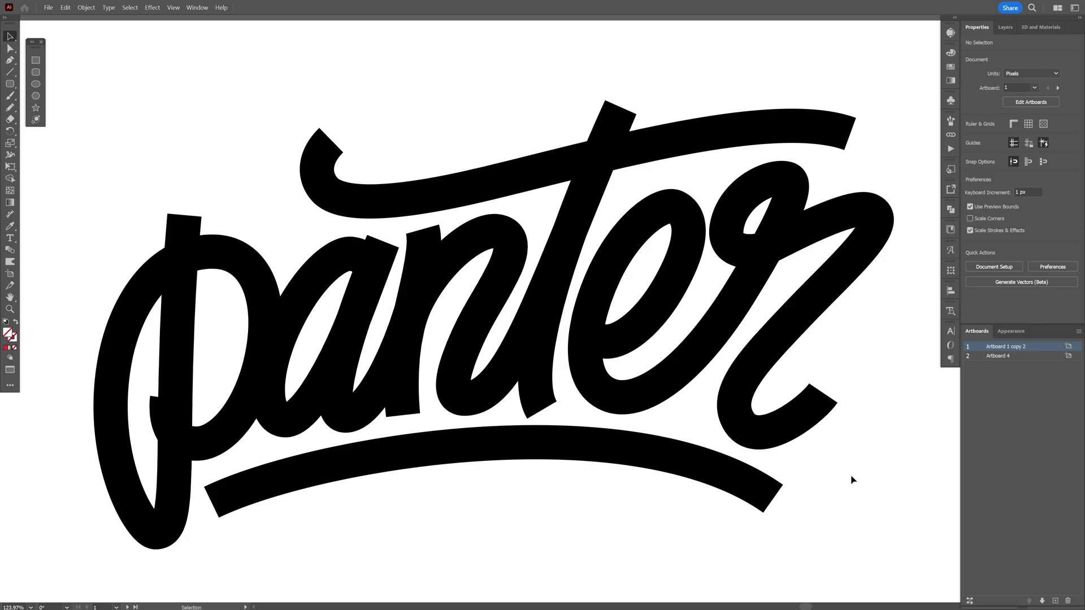
- Select the whole black lettering group and lower its stroke weight
drag(870, 507, 177, 148)
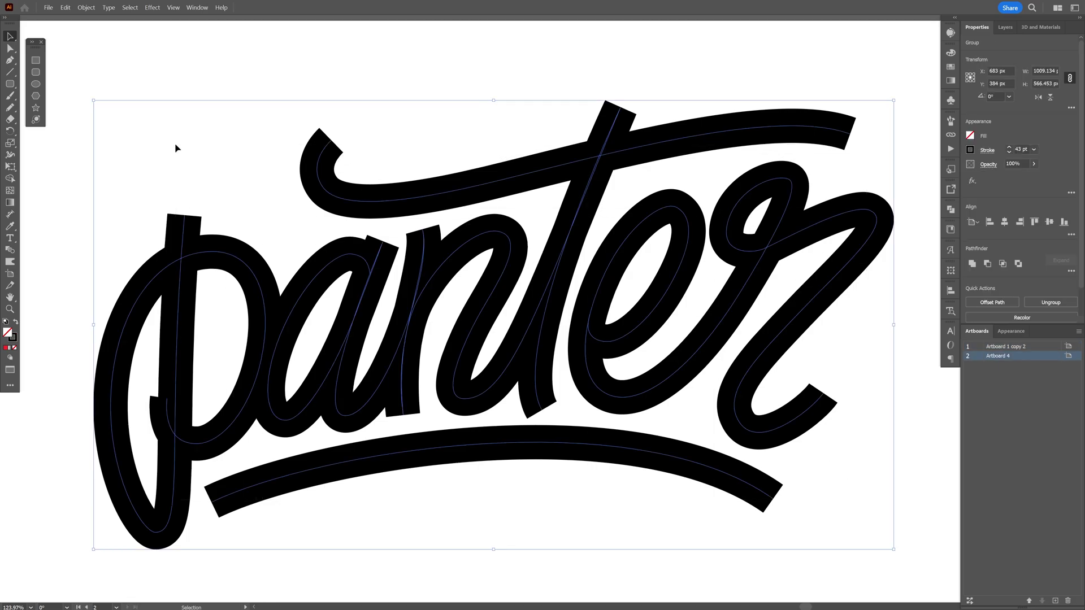
click(1020, 149)
scroll(1020, 149, down, 5)
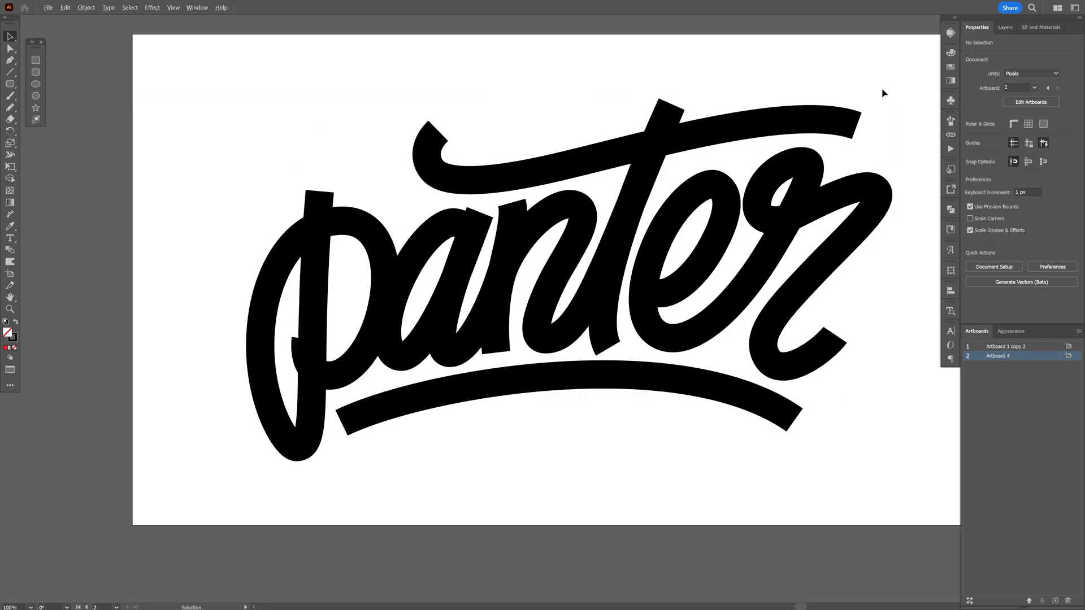
key(ctrl+1)
scroll(884, 93, up, 3)
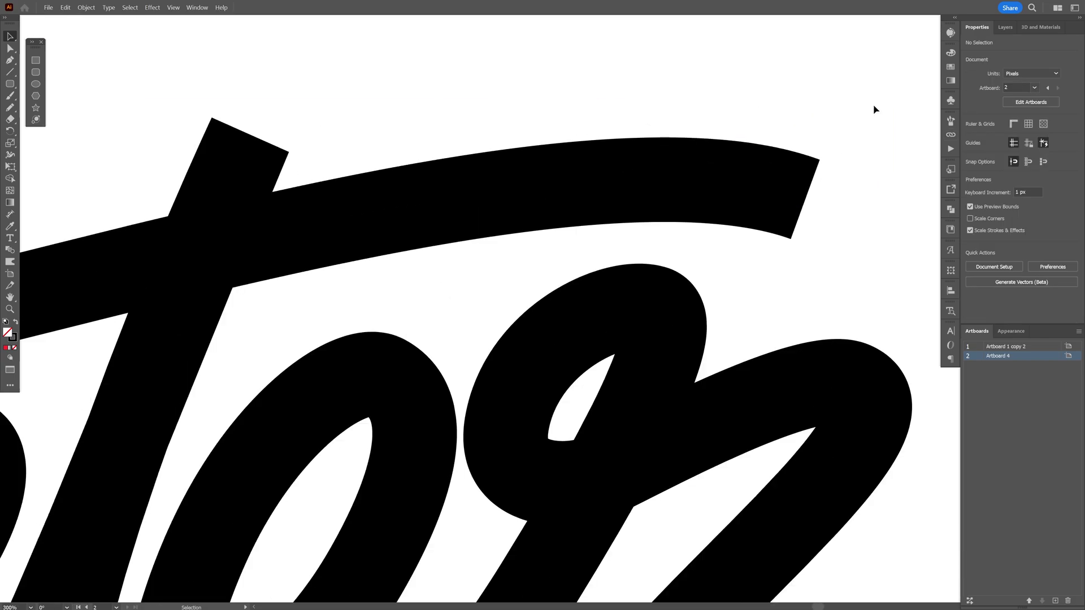
- Apply Width Profile 3 to the long top curved stroke so its ends taper to points
drag(885, 93, 670, 210)
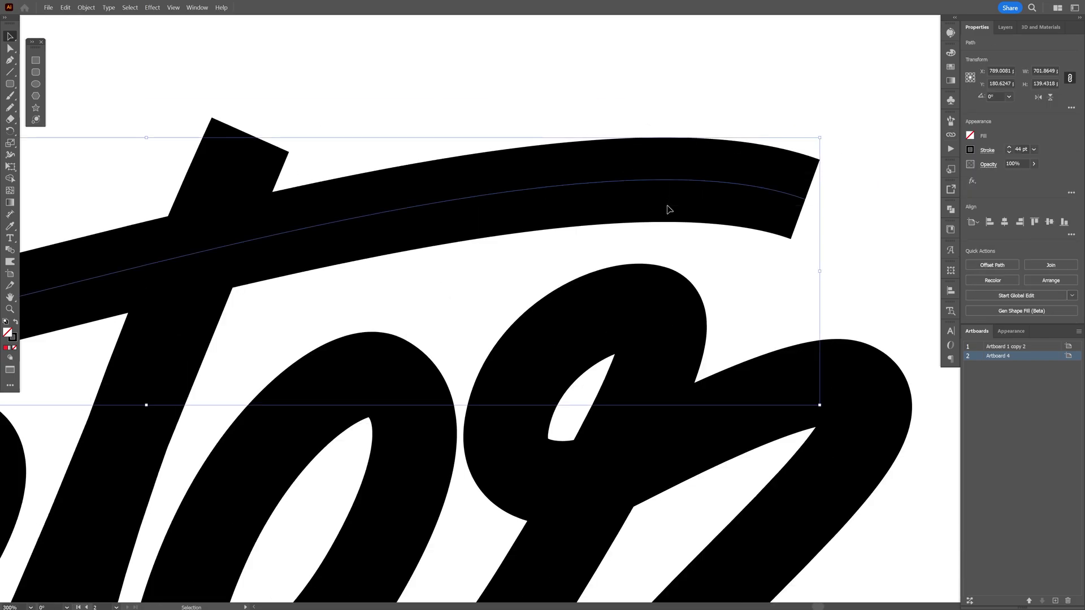
click(986, 151)
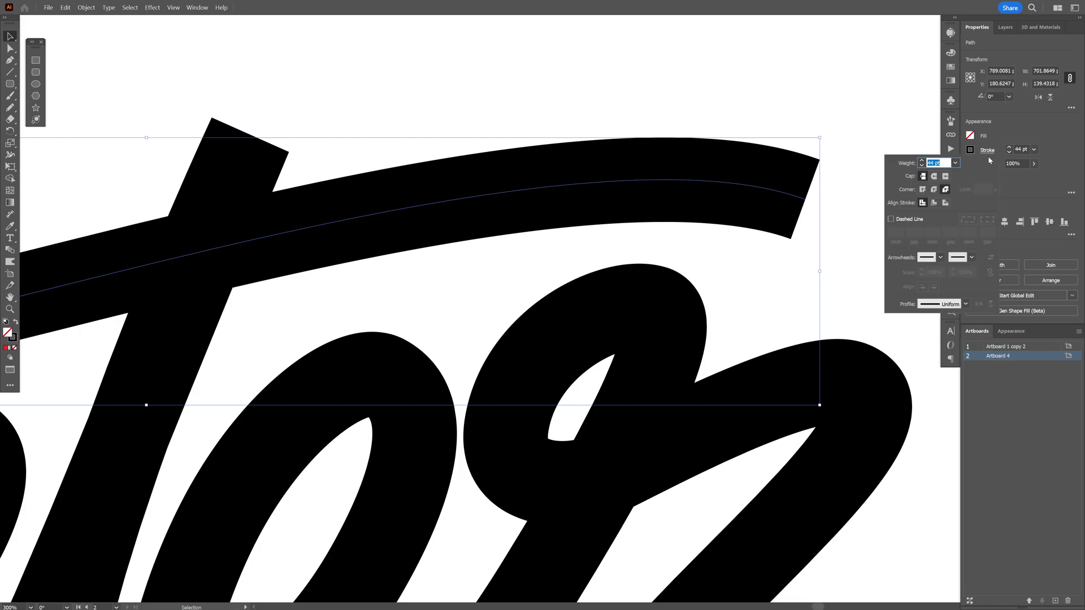
click(948, 304)
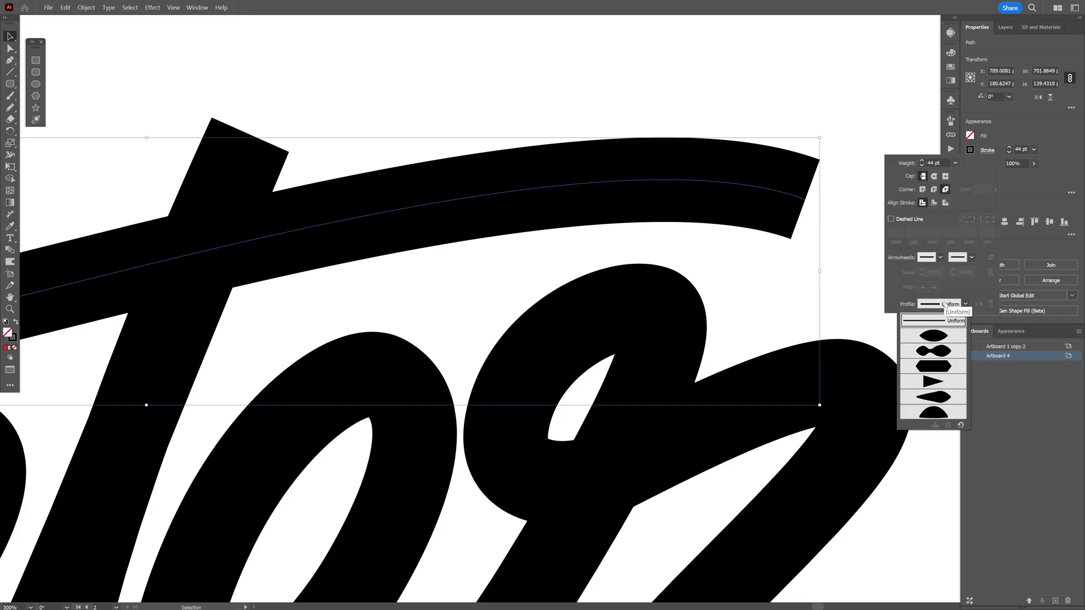
click(948, 368)
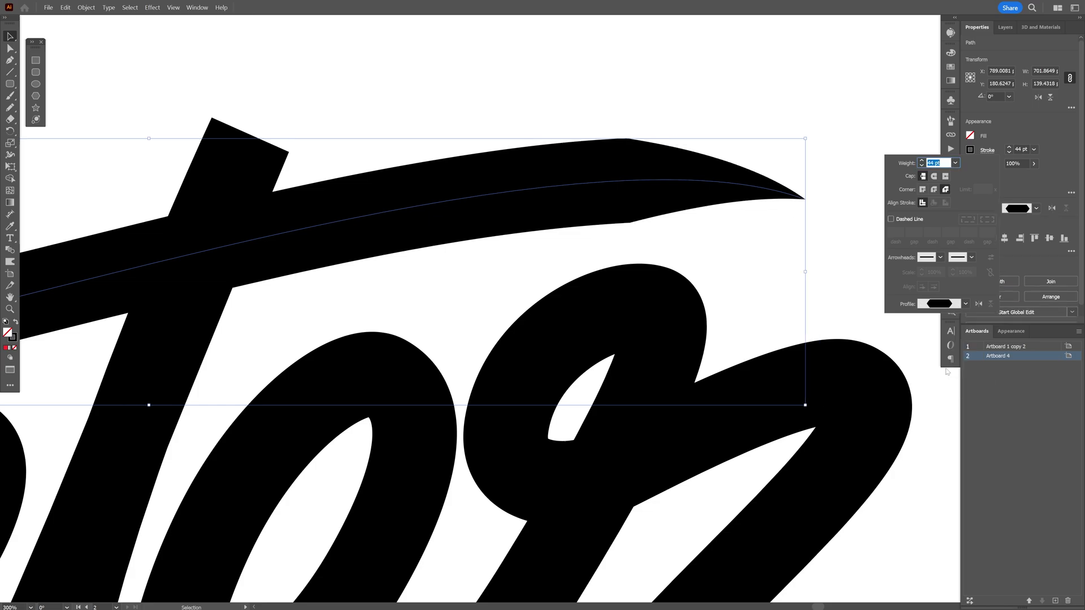
click(753, 195)
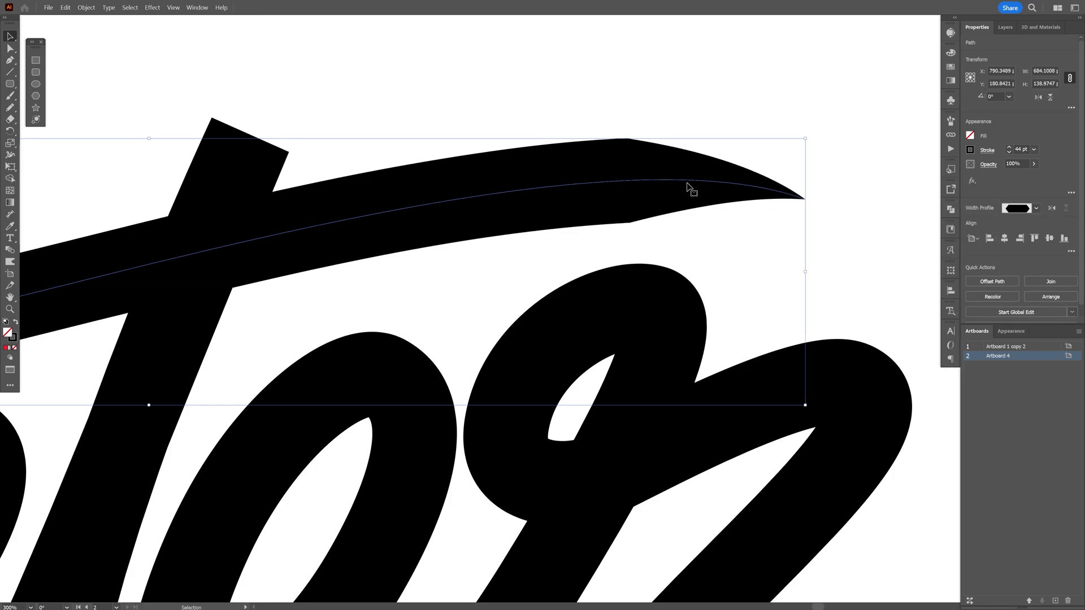
scroll(690, 187, down, 2)
drag(279, 203, 341, 201)
scroll(266, 193, up, 4)
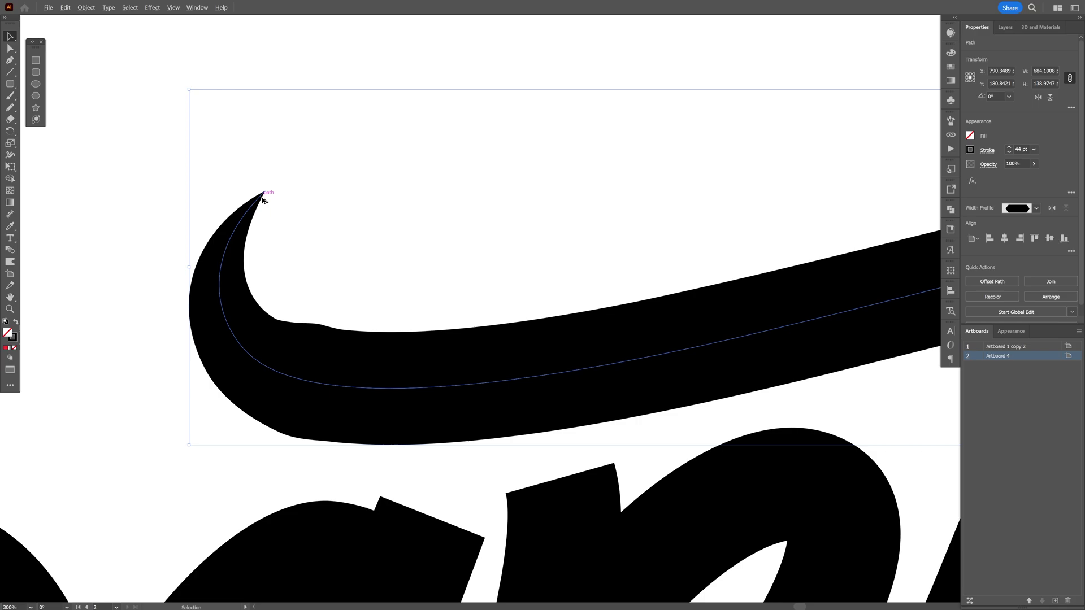
mouse_move(268, 204)
mouse_down()
mouse_move(407, 189)
mouse_move(453, 167)
mouse_up()
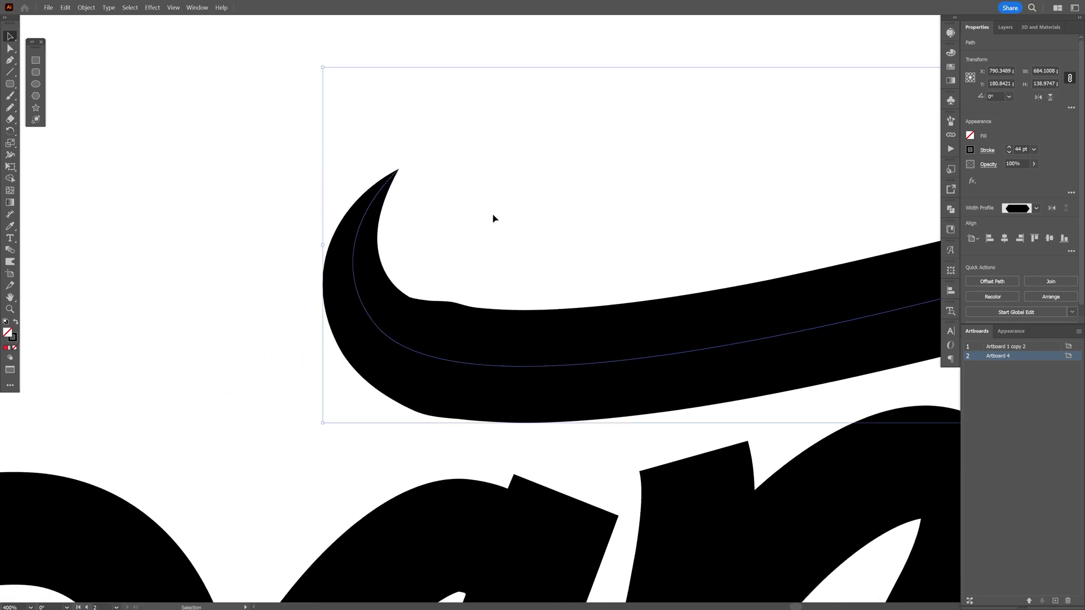
- With the Width tool, widen the top stroke at its left hook and before the right taper (about 59 px)
key(shift)
key(shift+w)
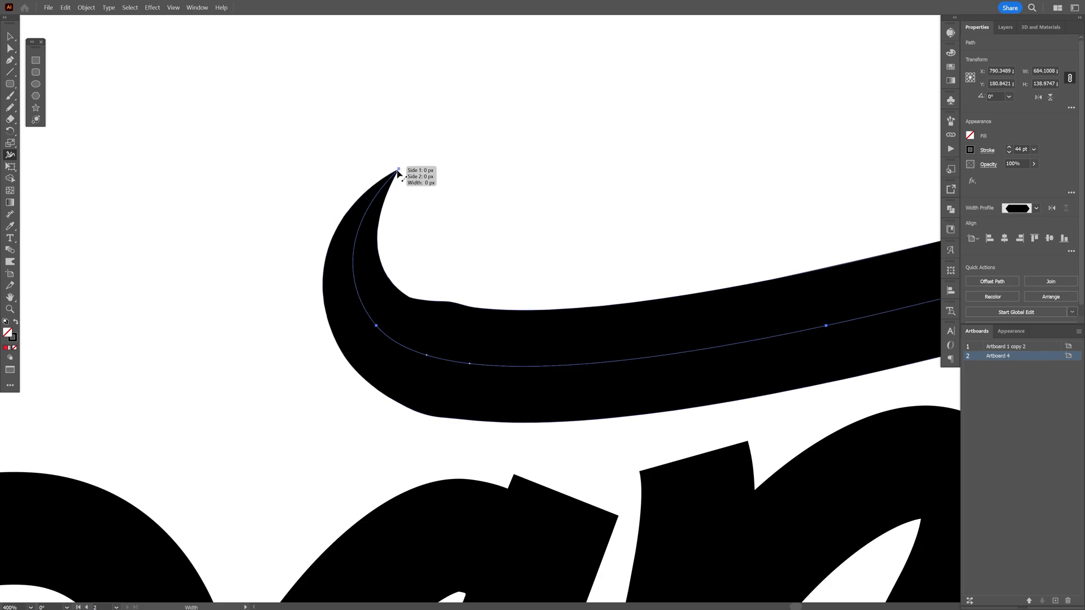
drag(397, 173, 436, 201)
key(ctrl+minus)
key(ctrl+minus)
key(ctrl+minus)
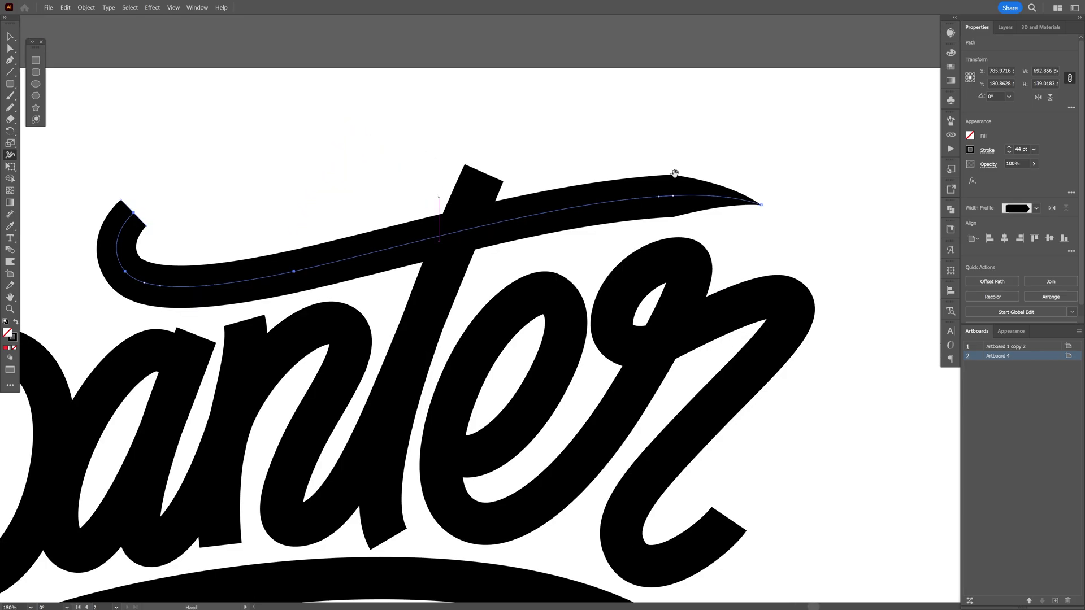
scroll(674, 173, up, 4)
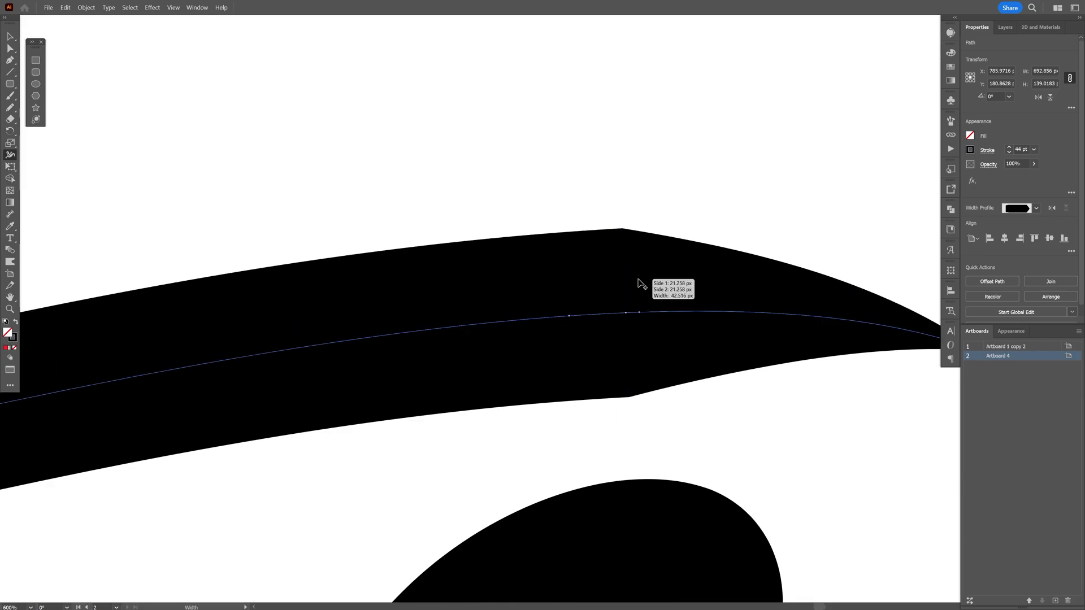
drag(625, 278, 620, 204)
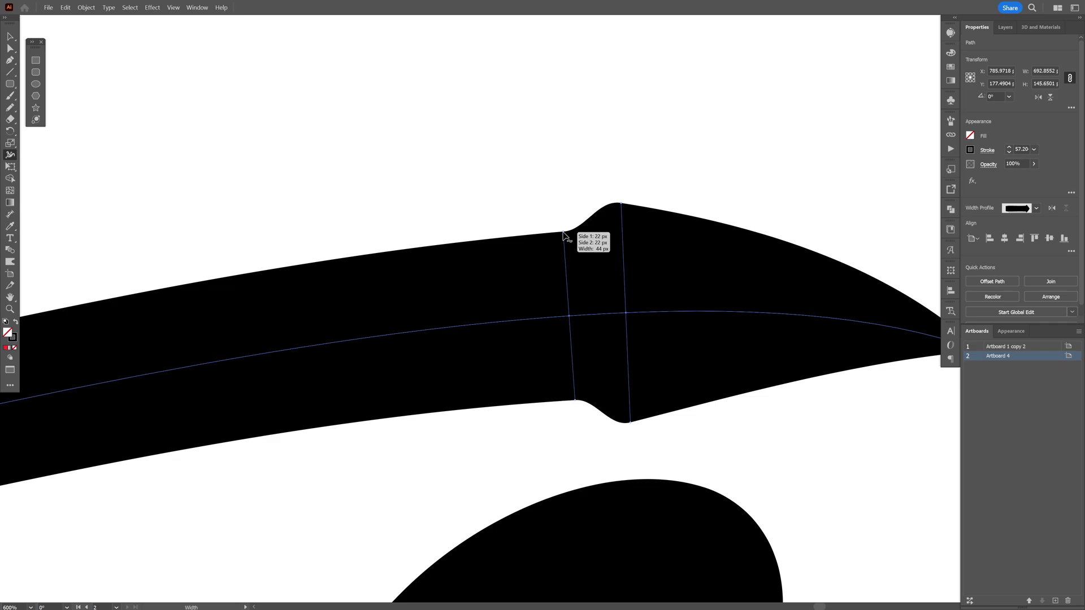
drag(567, 237, 564, 209)
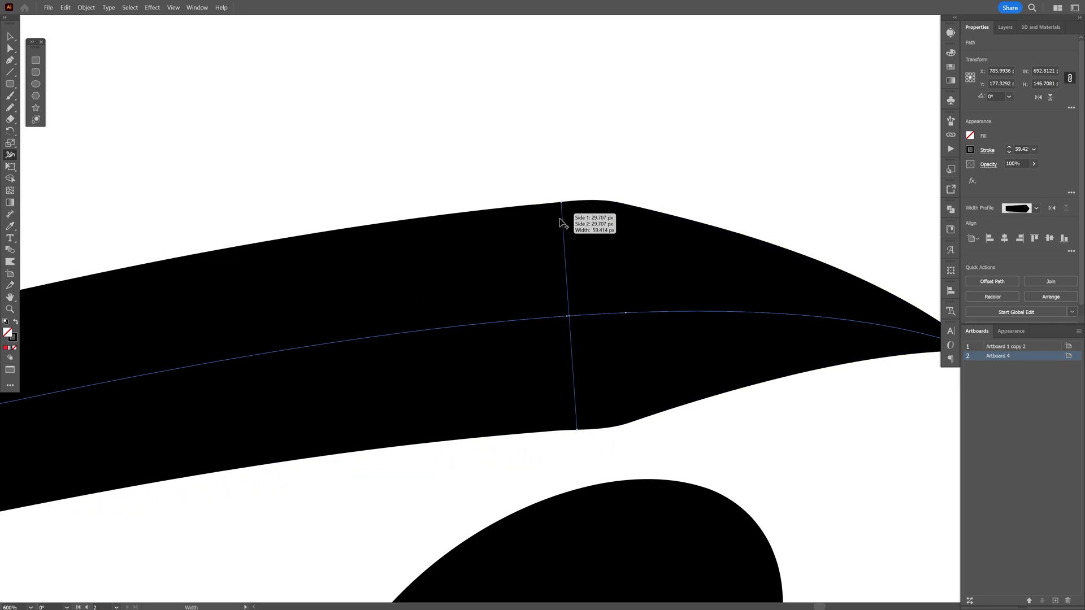
scroll(565, 232, down, 3)
key(v)
click(667, 172)
scroll(667, 173, down, 2)
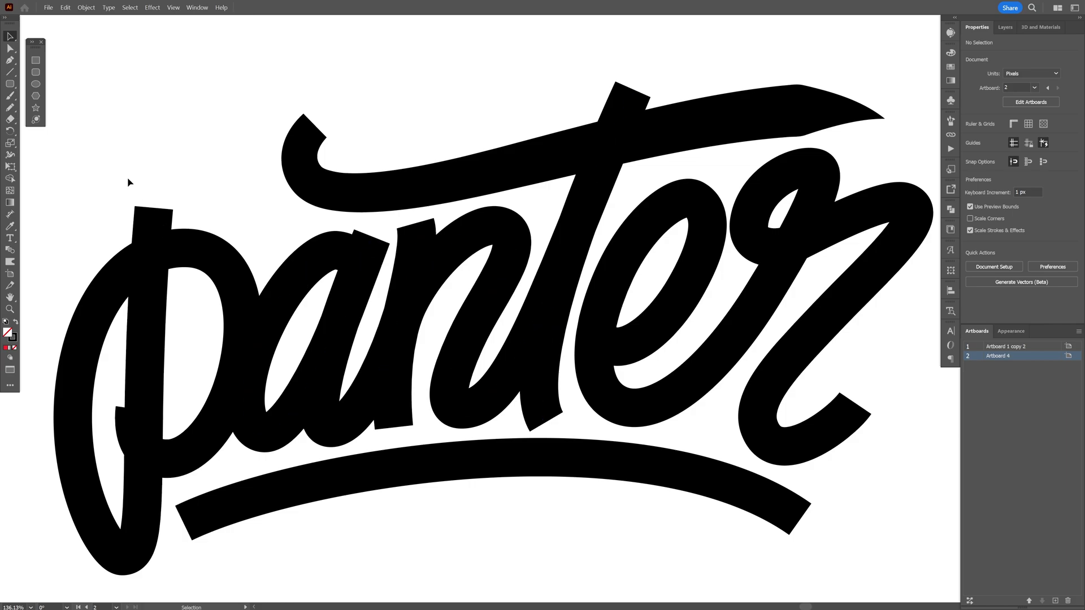
- Give the lettering's stroke a ff00ce magenta-to-black gradient applied along the stroke
drag(127, 179, 864, 493)
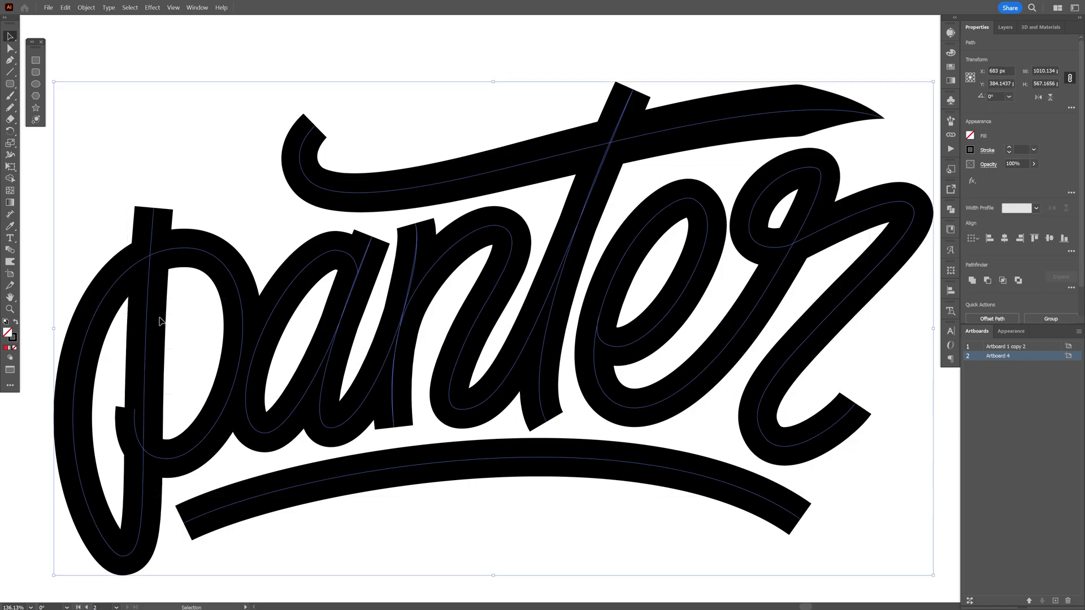
click(14, 338)
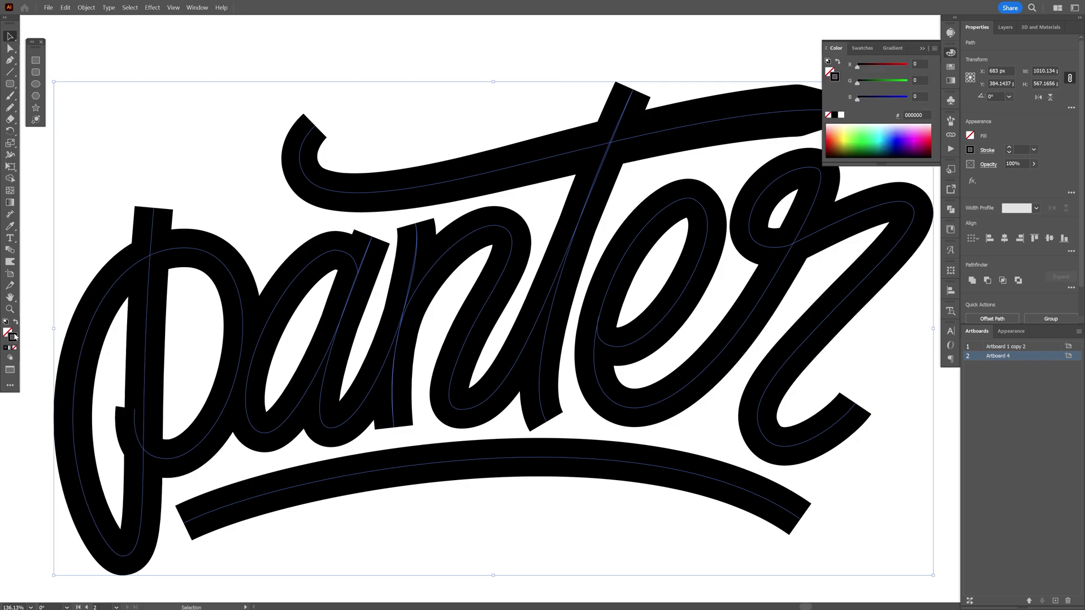
click(951, 82)
click(880, 124)
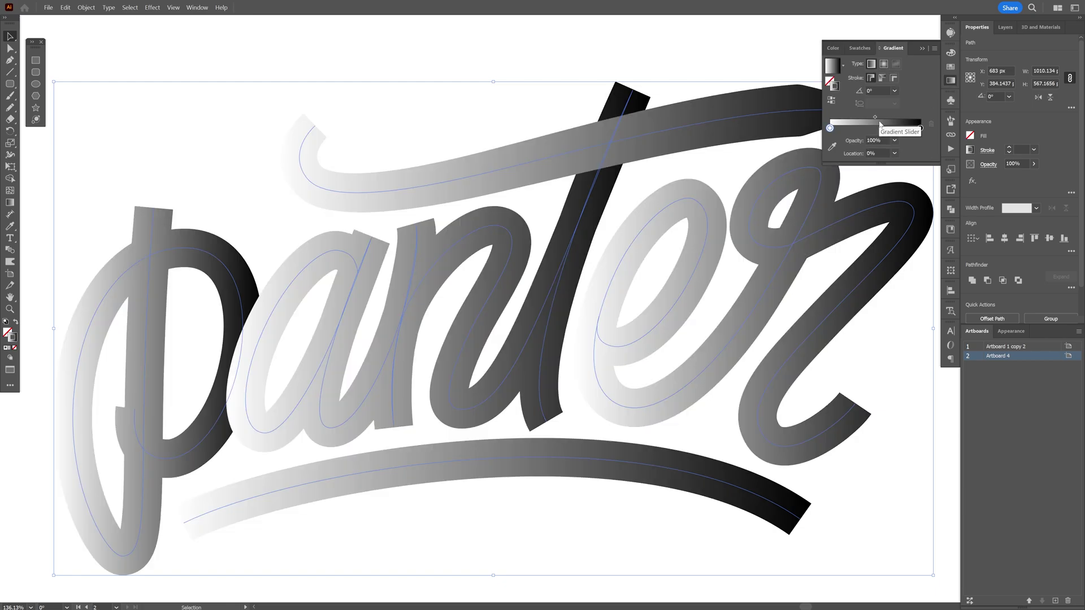
double_click(830, 129)
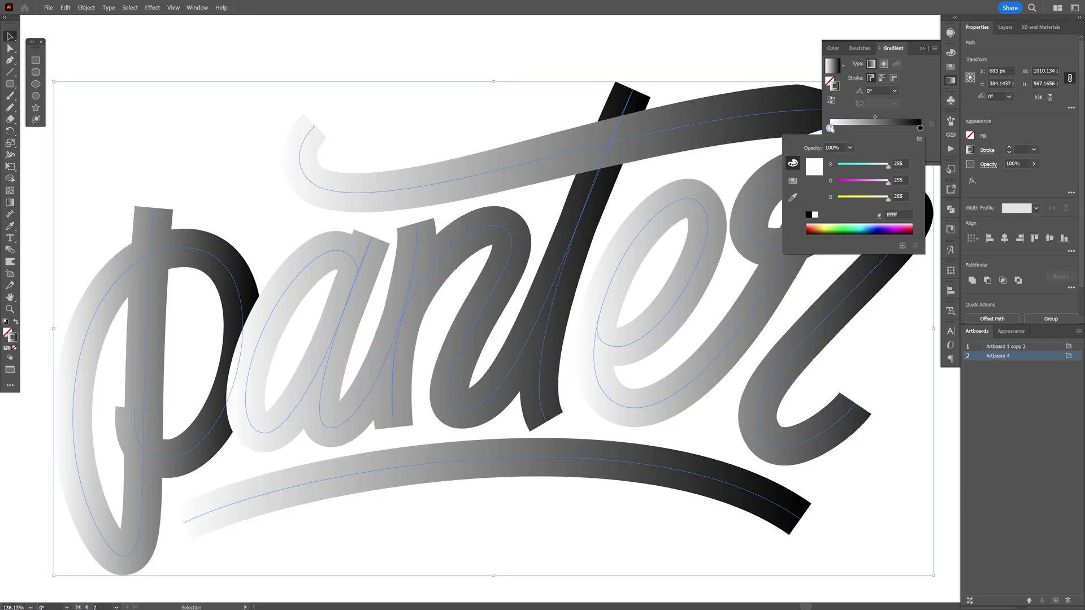
click(901, 227)
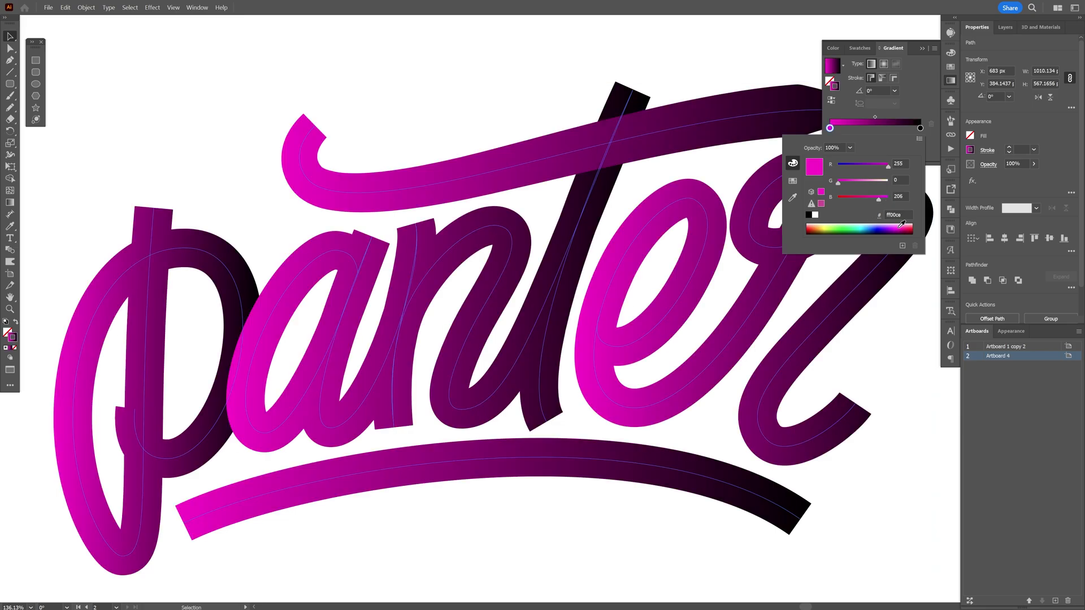
key(Escape)
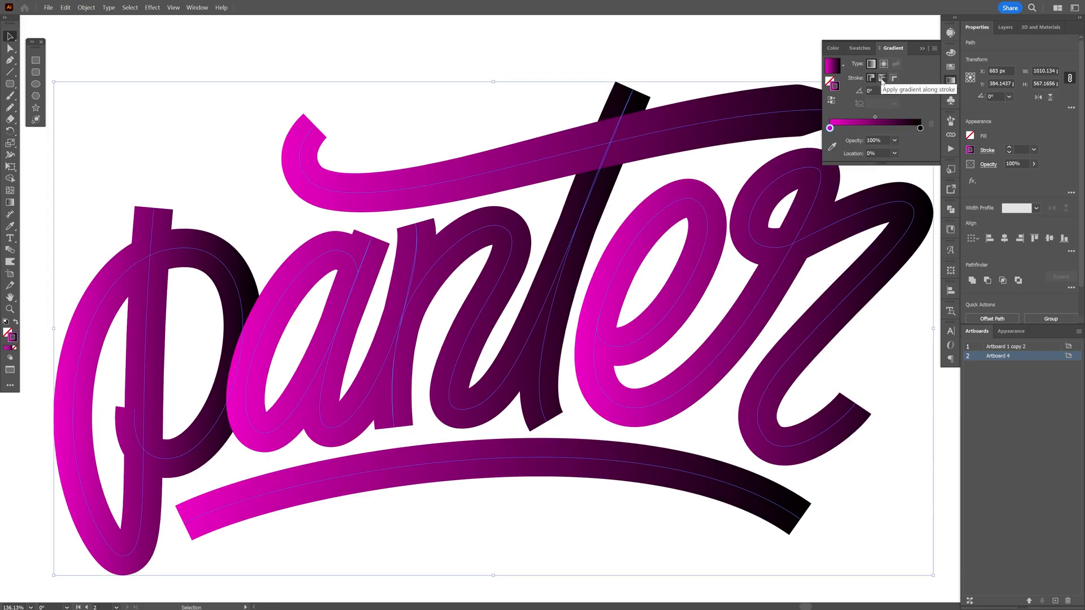
click(882, 80)
click(877, 175)
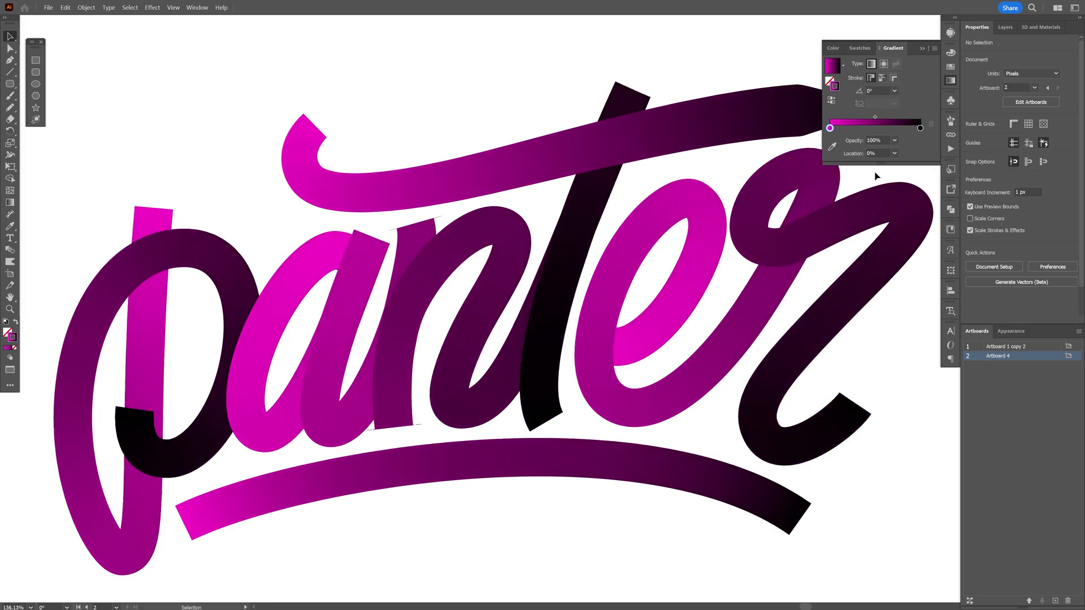
click(923, 49)
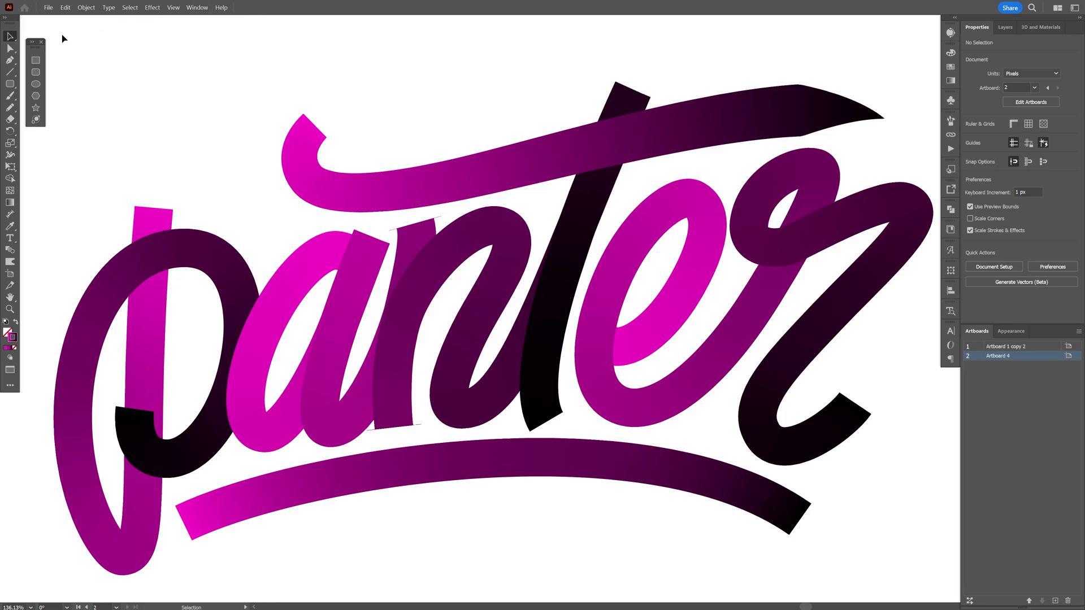
- Choose the Pen tool and set a blue swatch as the fill colour
click(10, 60)
click(15, 321)
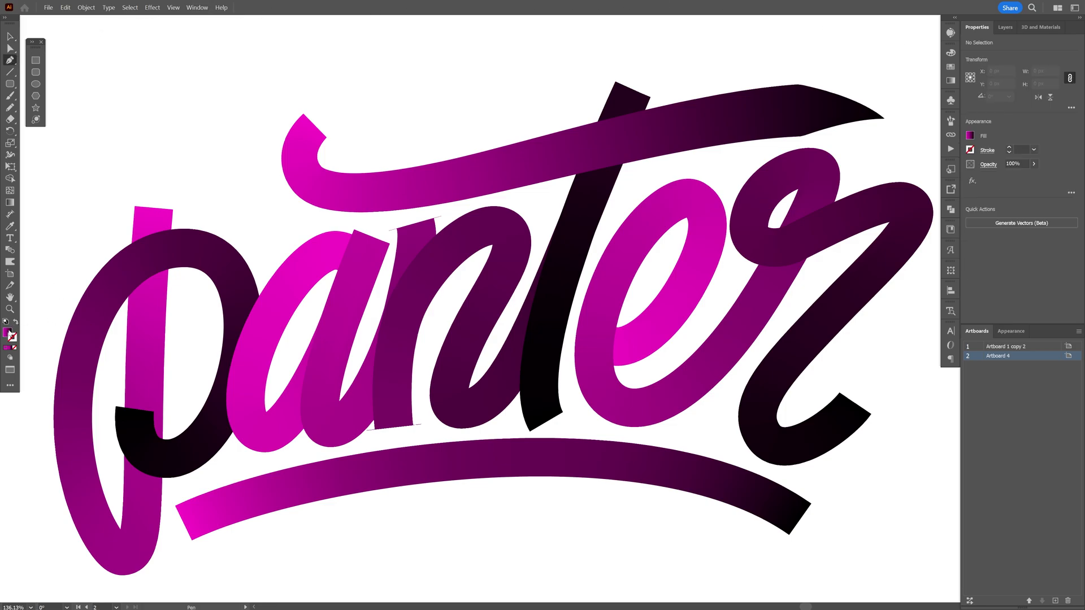
click(7, 332)
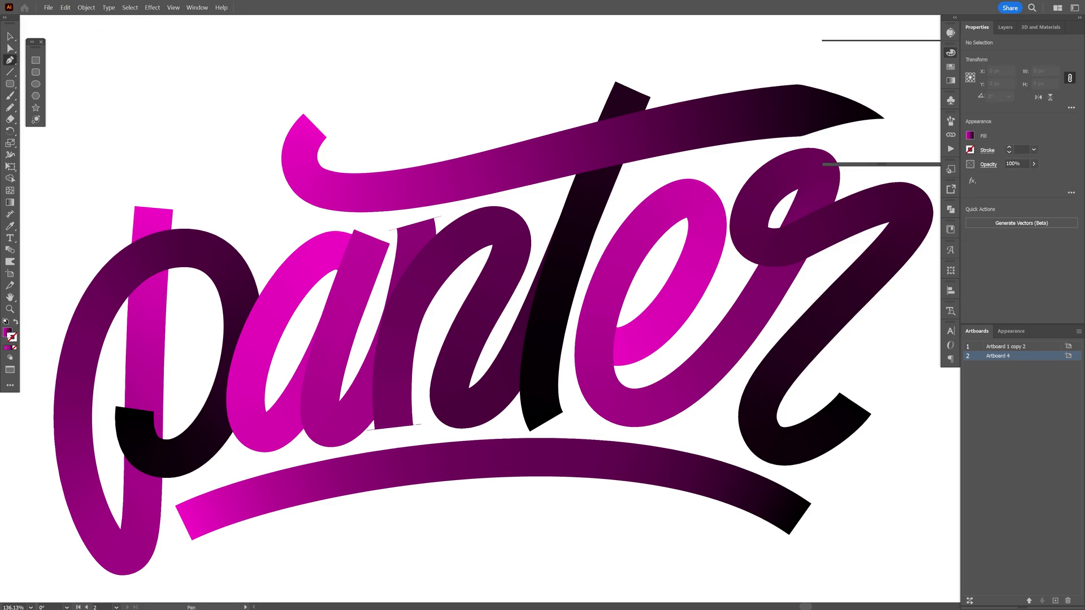
click(952, 67)
click(883, 89)
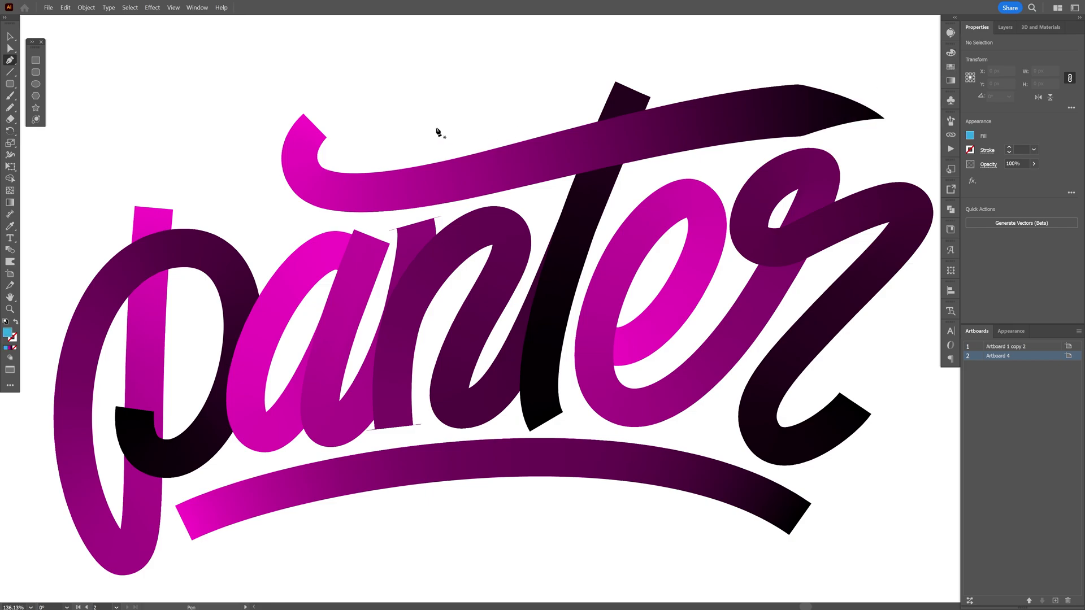
scroll(322, 161, up, 4)
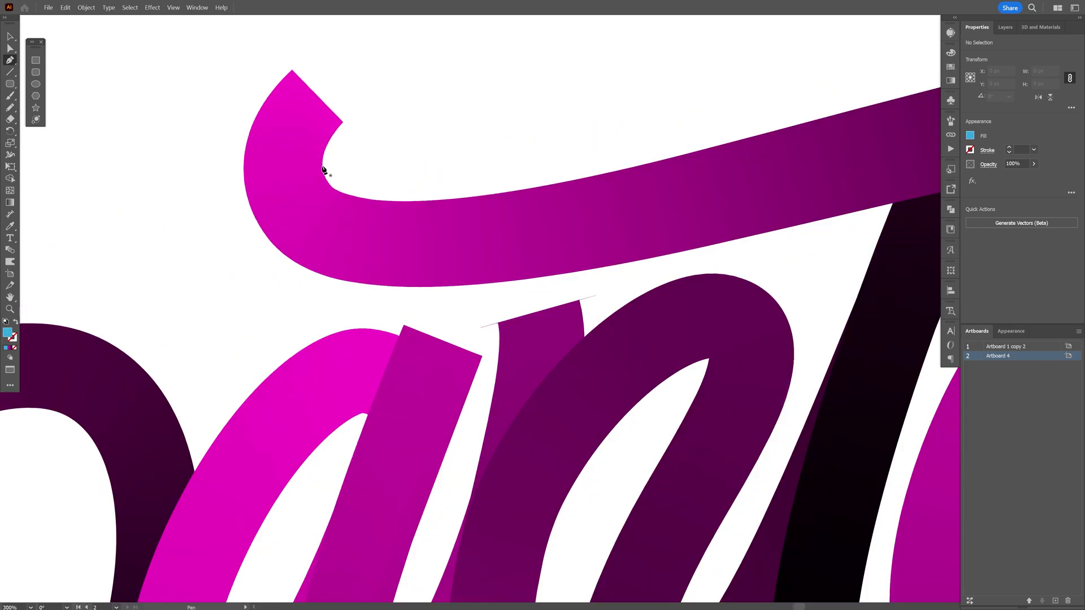
- Draw a closed blue shape covering the bend at the swash's left end
click(247, 196)
click(364, 284)
click(370, 197)
click(322, 168)
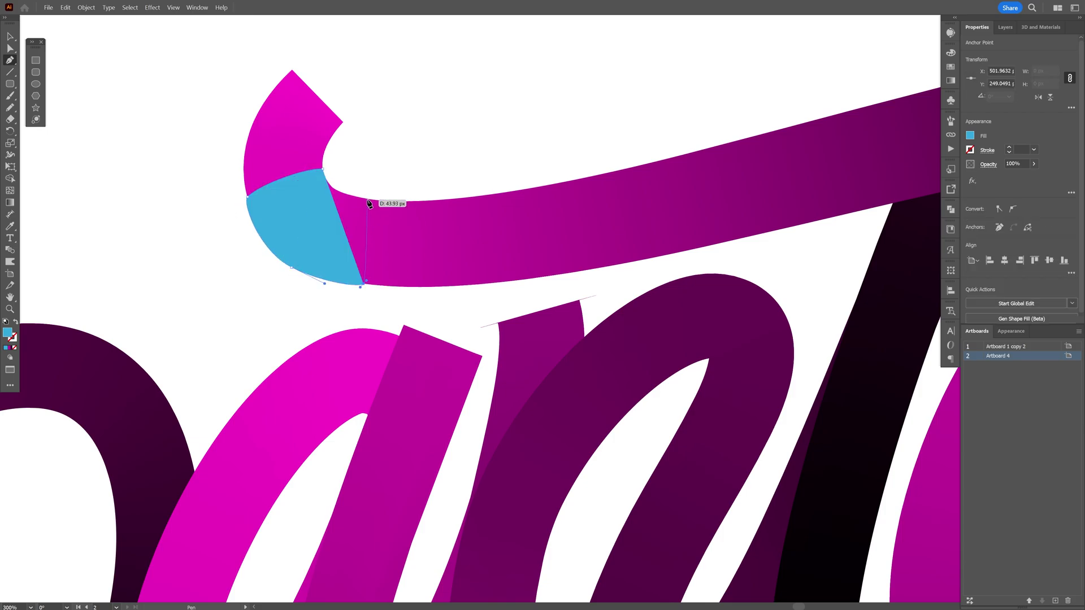
ctrl+click(358, 303)
key(v)
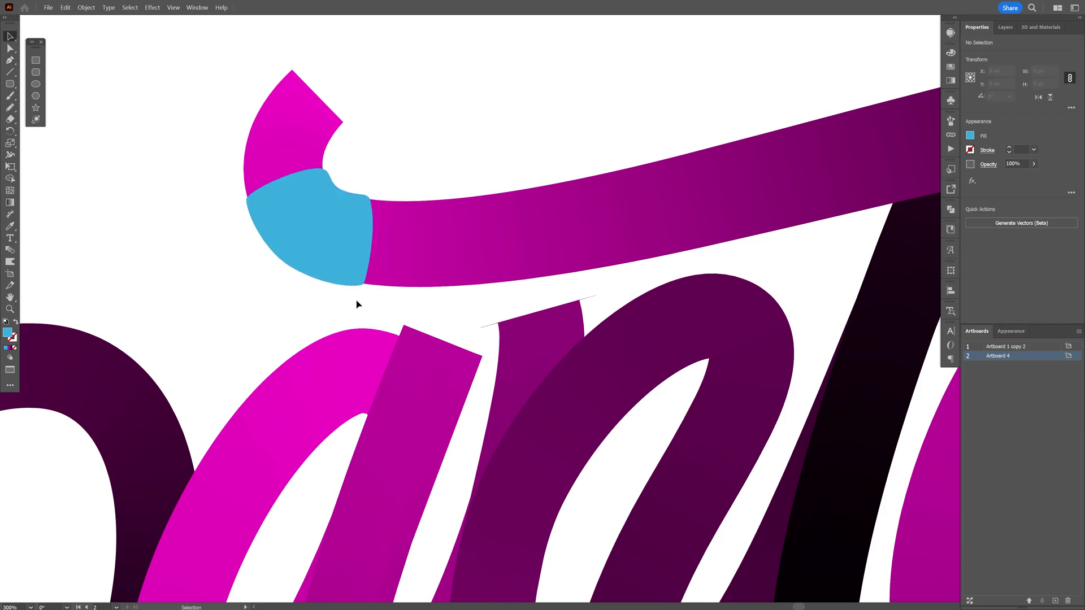
scroll(712, 153, down, 3)
scroll(606, 170, up, 1)
scroll(745, 168, up, 2)
scroll(744, 168, up, 2)
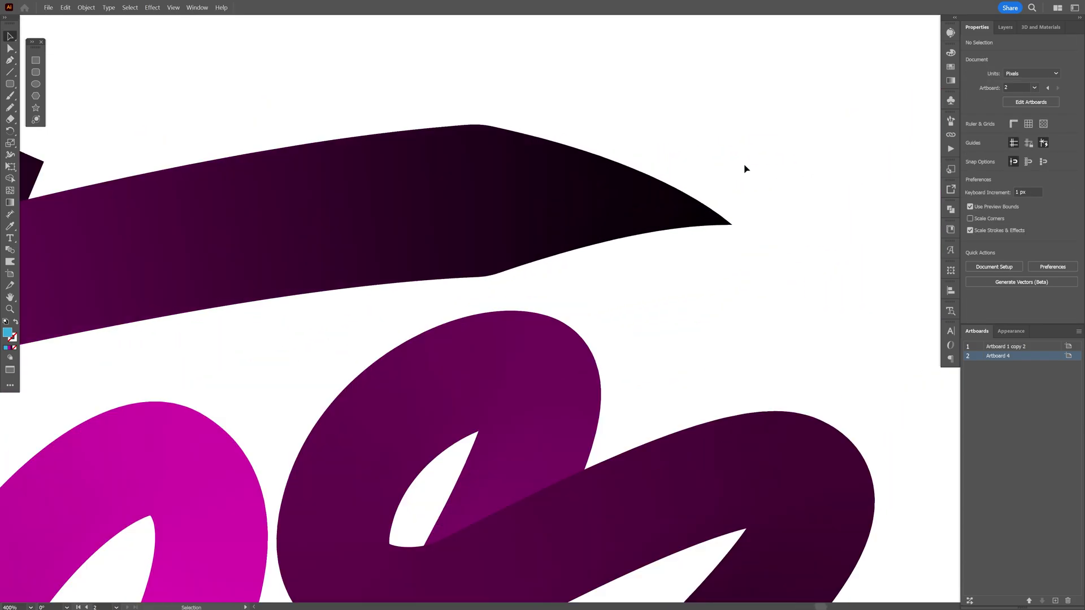
scroll(541, 145, left, 5)
scroll(543, 146, down, 1)
drag(544, 147, 598, 179)
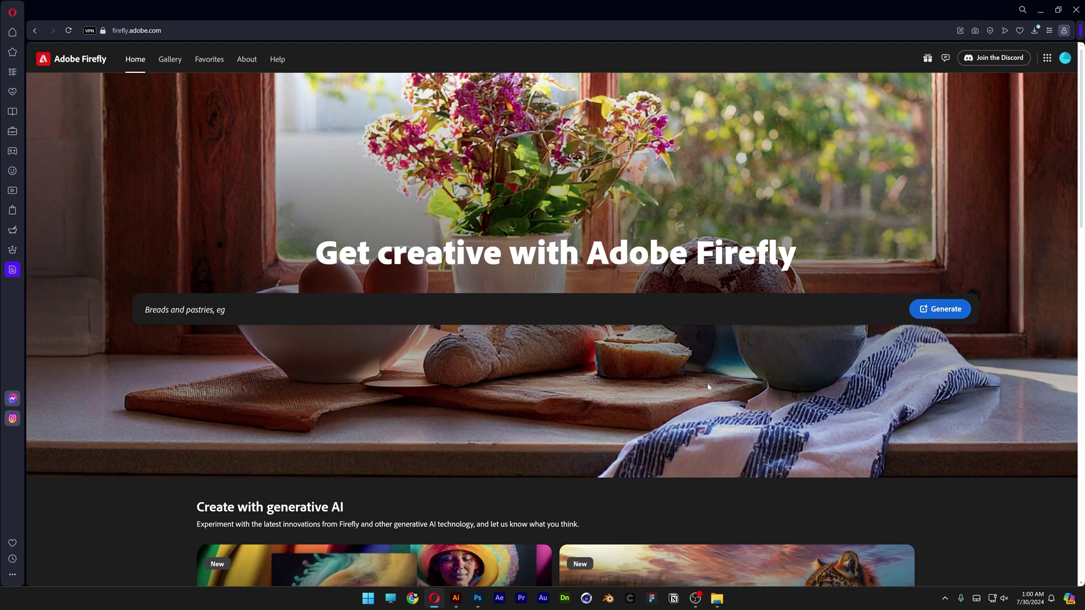
- Start a text-to-image generation with an empty prompt, widescreen ratio and Photo content type
click(963, 315)
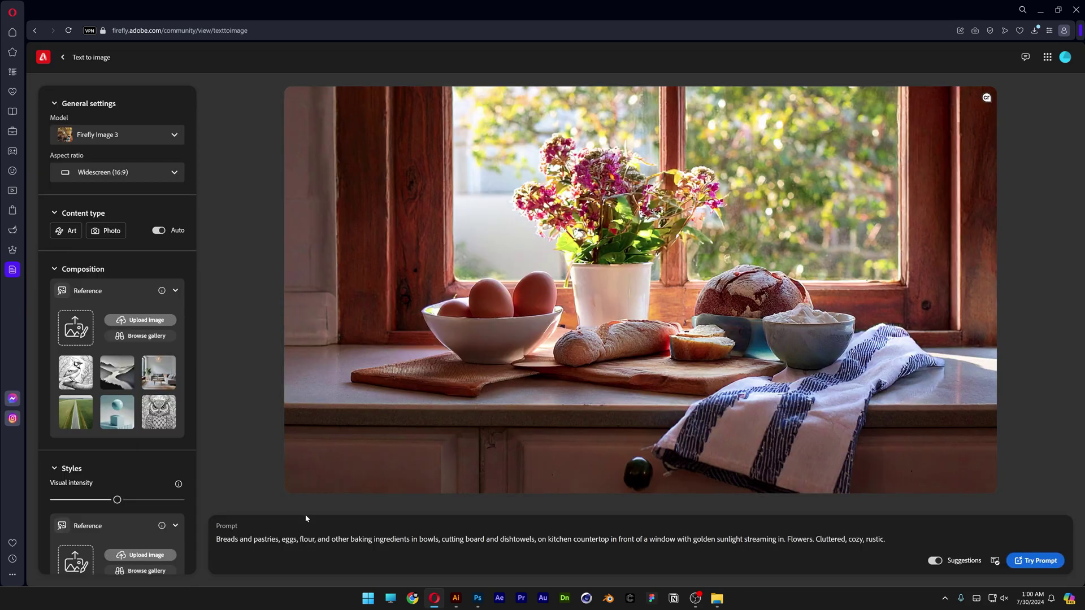
key(ctrl+a)
key(BackSpace)
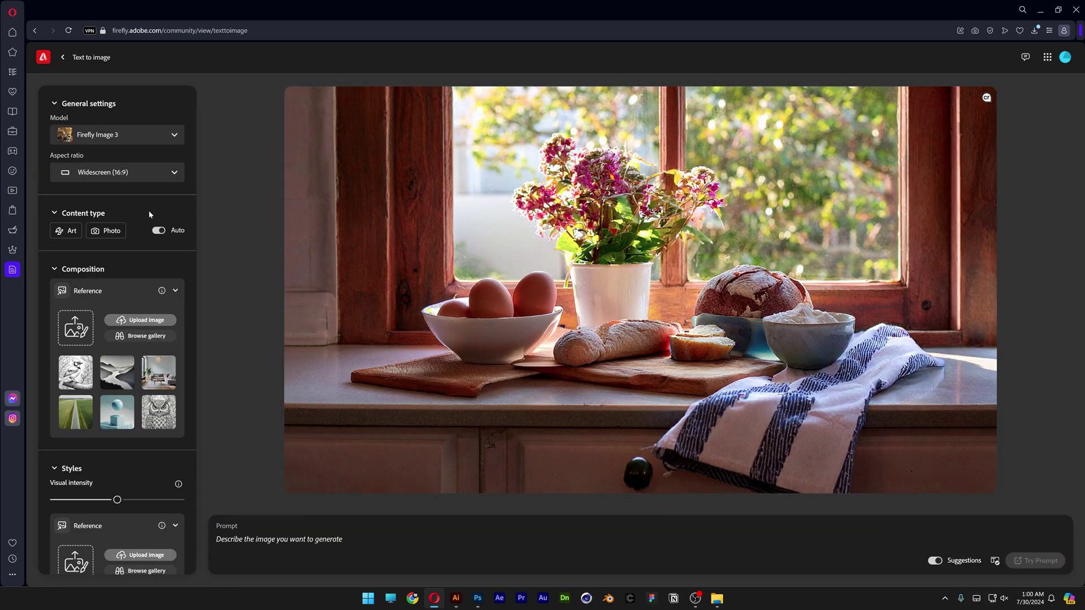
click(113, 174)
click(114, 277)
click(118, 233)
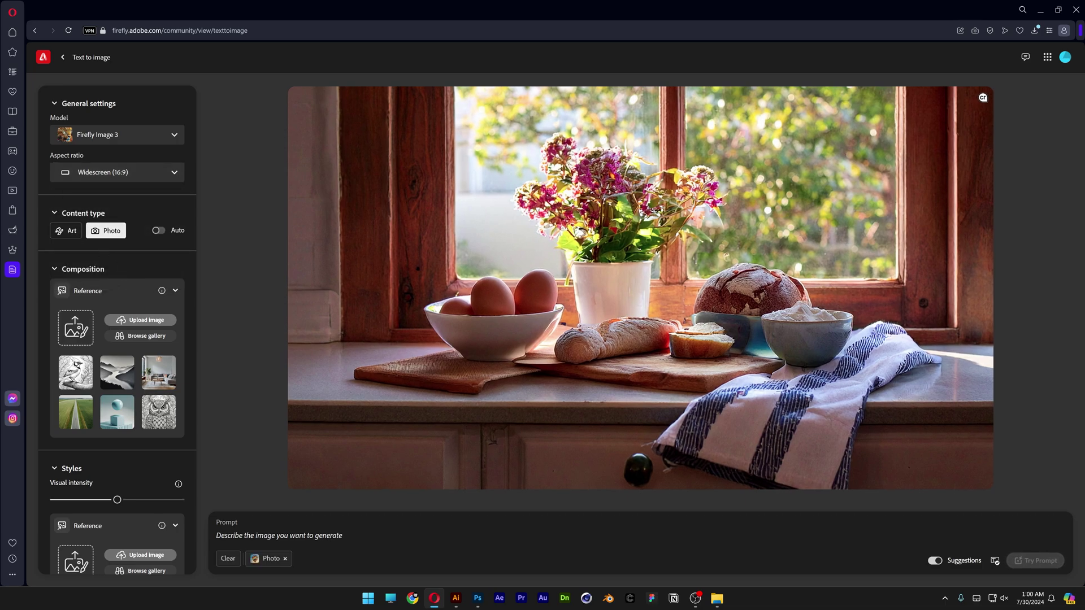
click(154, 326)
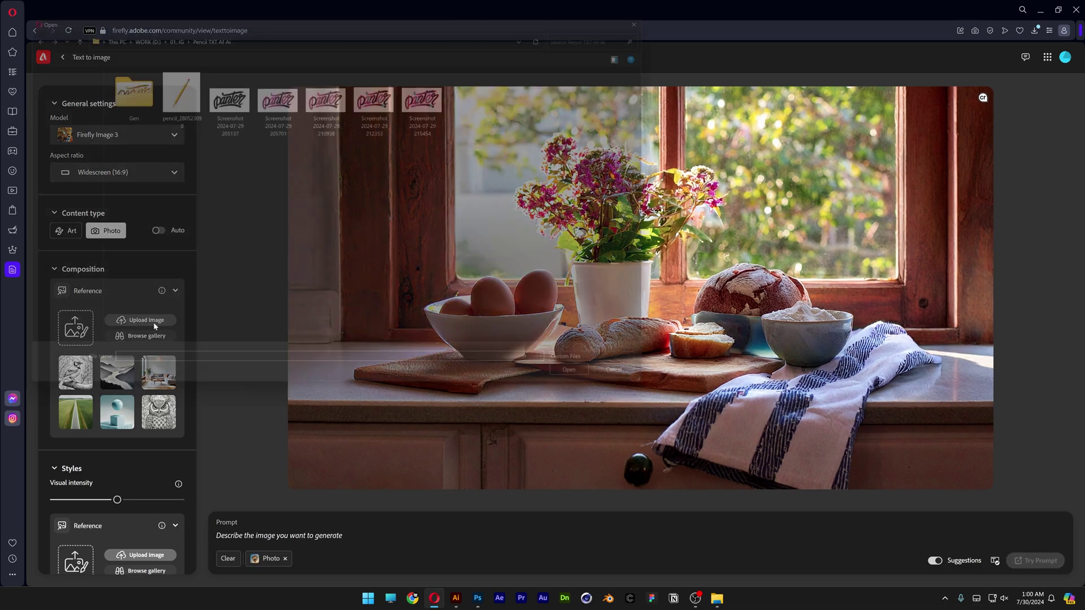
click(555, 120)
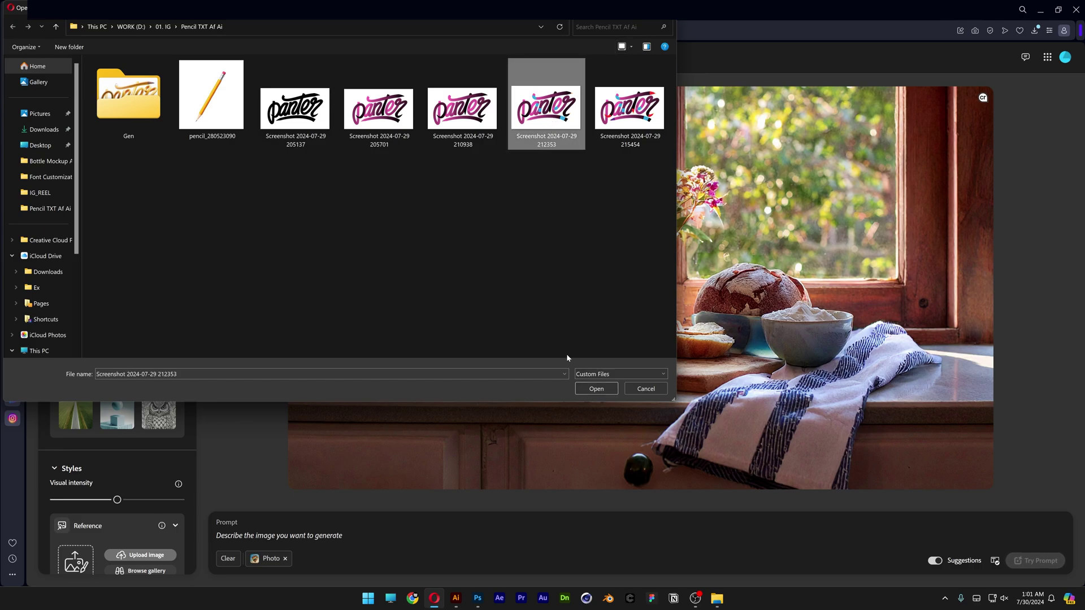
click(596, 389)
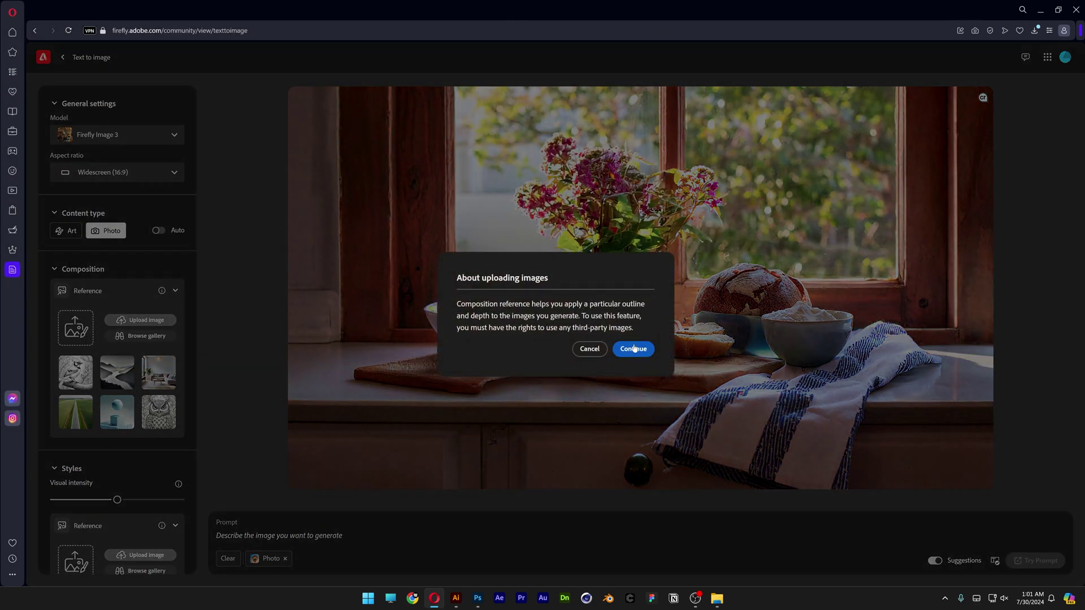
click(633, 348)
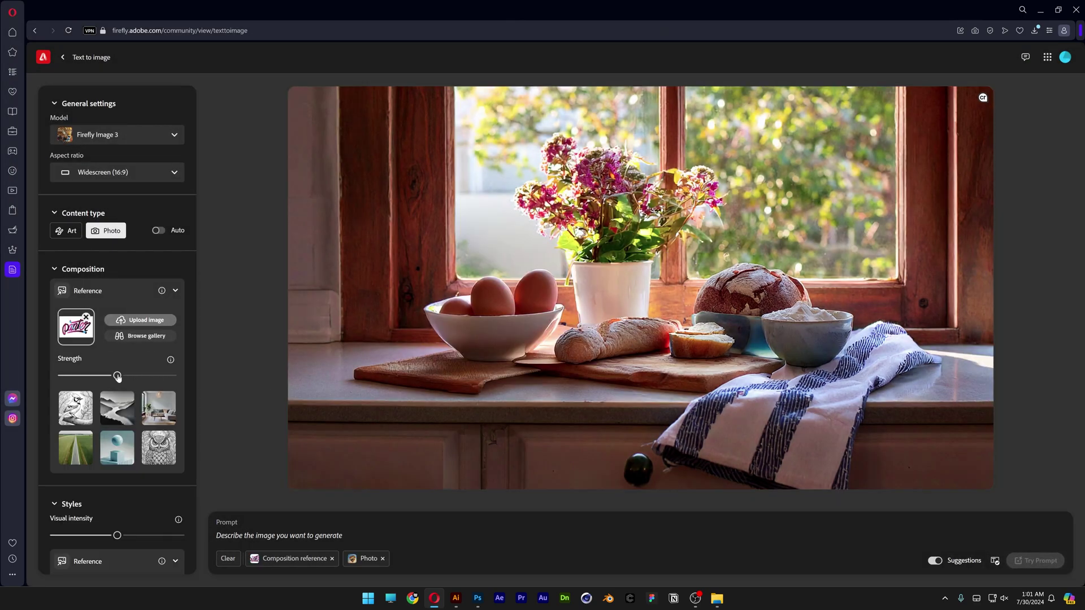
- Max composition strength, add Hyper realistic and Studio light, and enter the floating yellow-pencil prompt
drag(118, 378, 174, 378)
scroll(180, 399, down, 6)
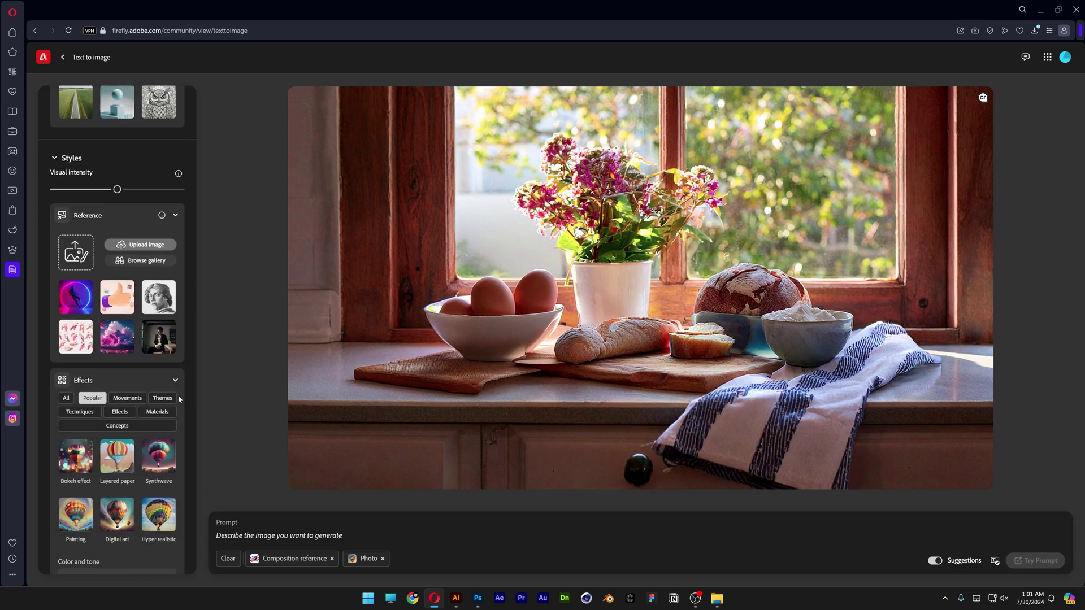
scroll(181, 418, down, 1)
click(163, 463)
scroll(162, 465, down, 2)
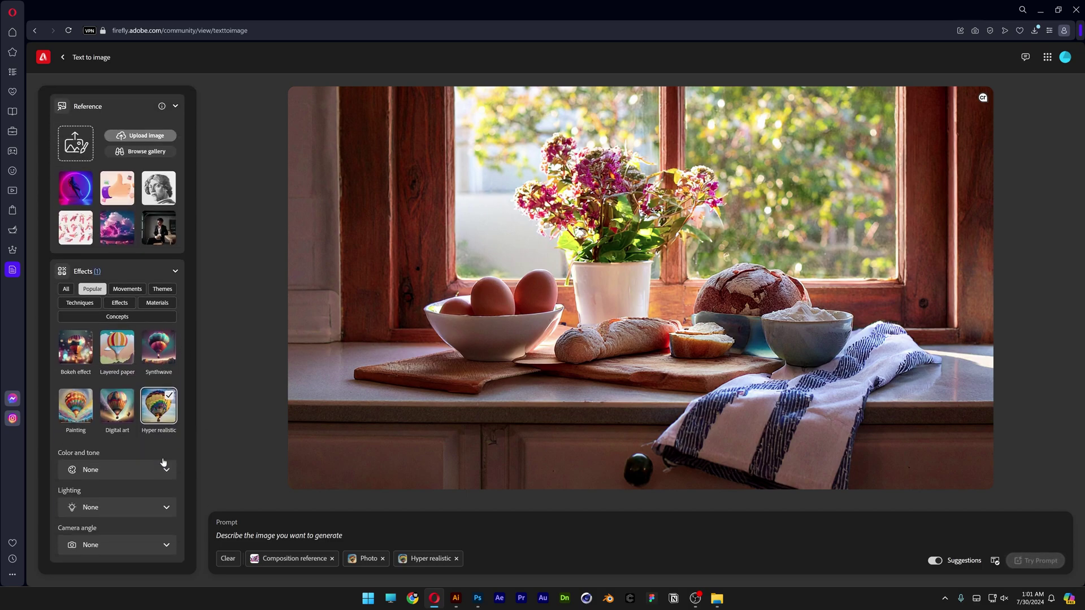
click(94, 509)
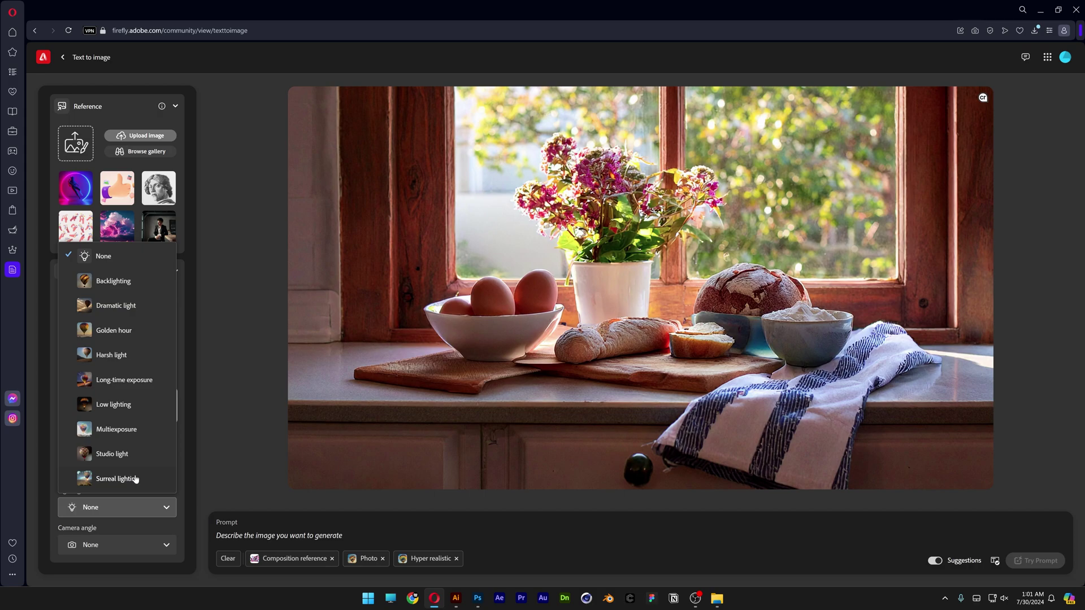
click(125, 461)
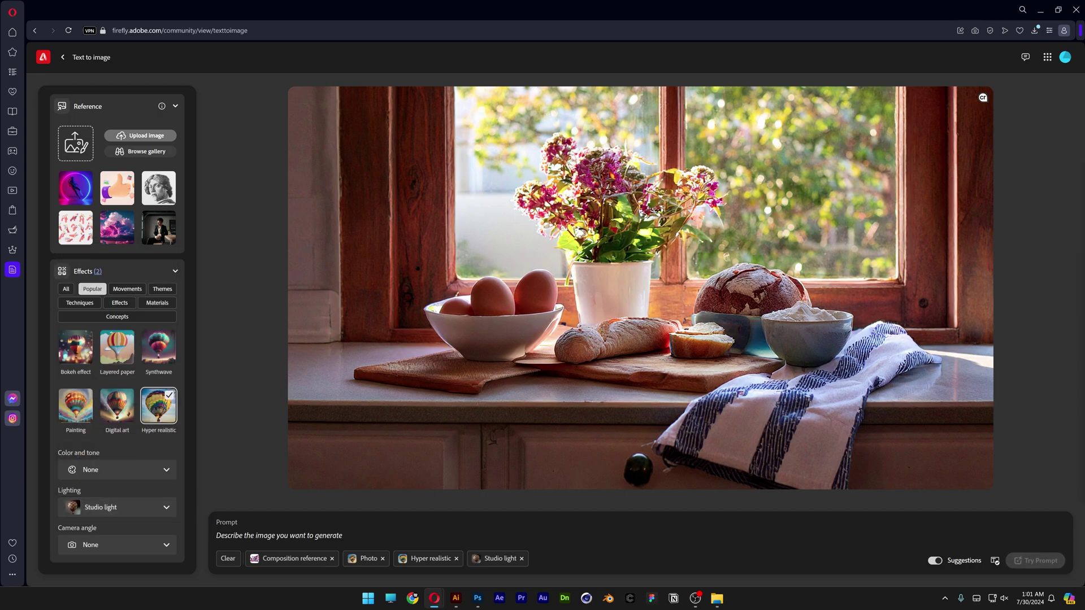
text(made of yellow pen)
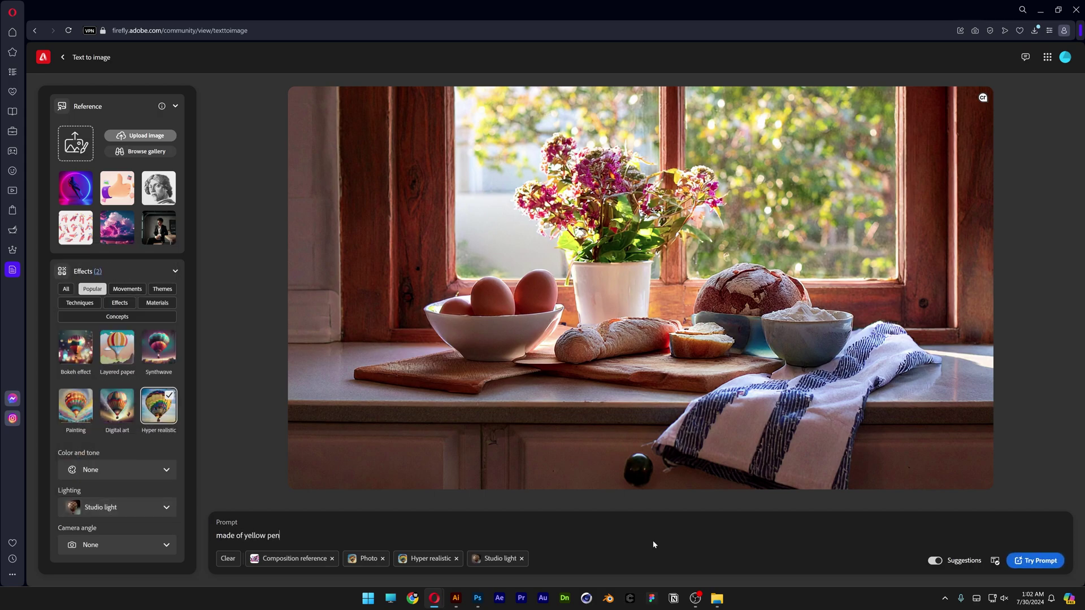
text(cil with pink eraser and sharp )
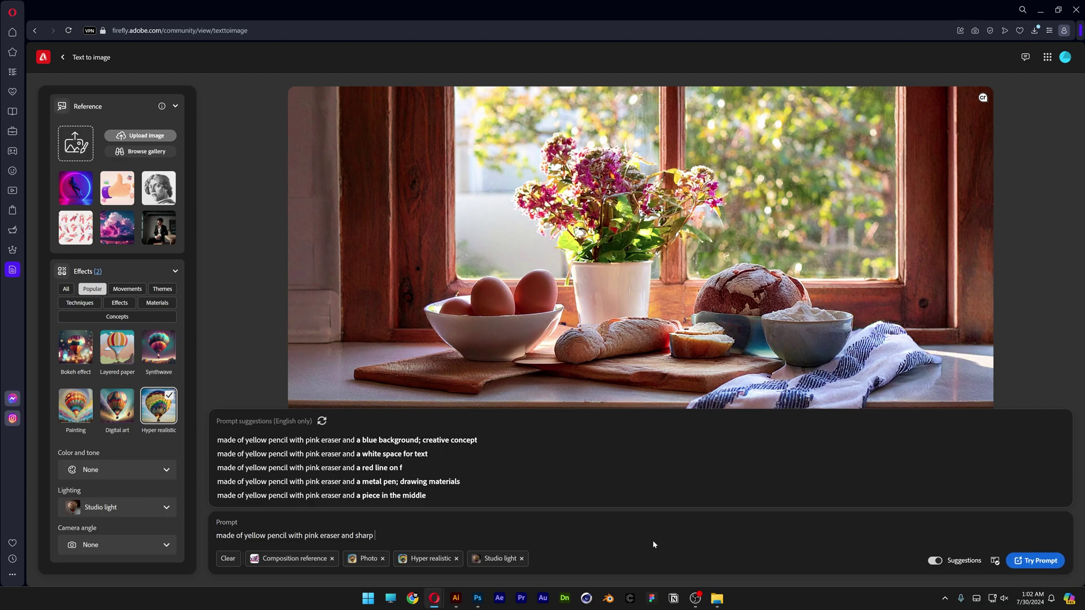
text(graphite tip, floating, isolated on white background)
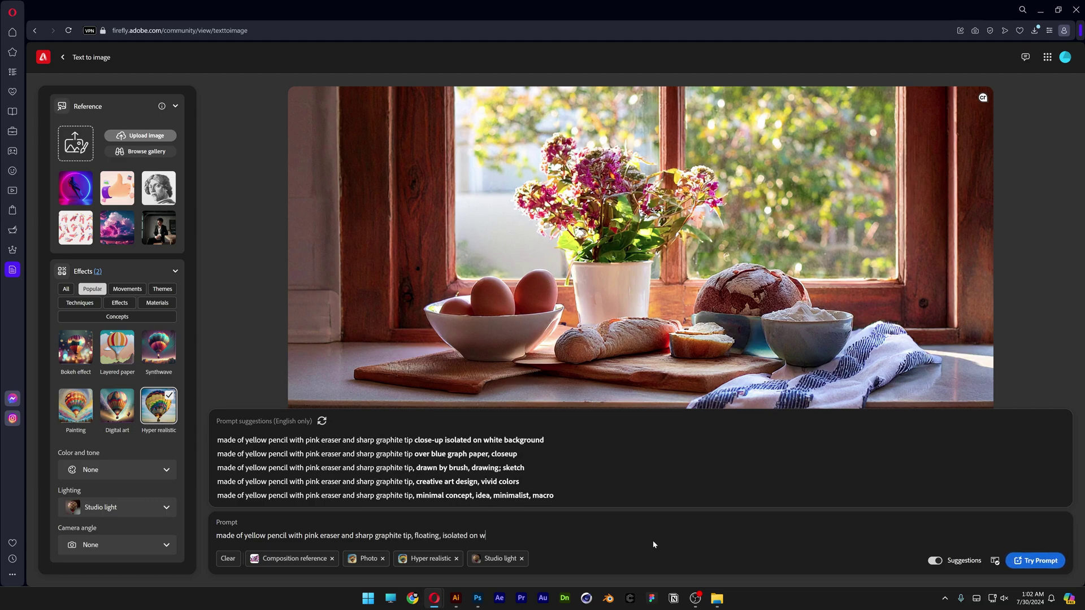
- Generate the pencil-lettering images and view each variant full size
click(1032, 561)
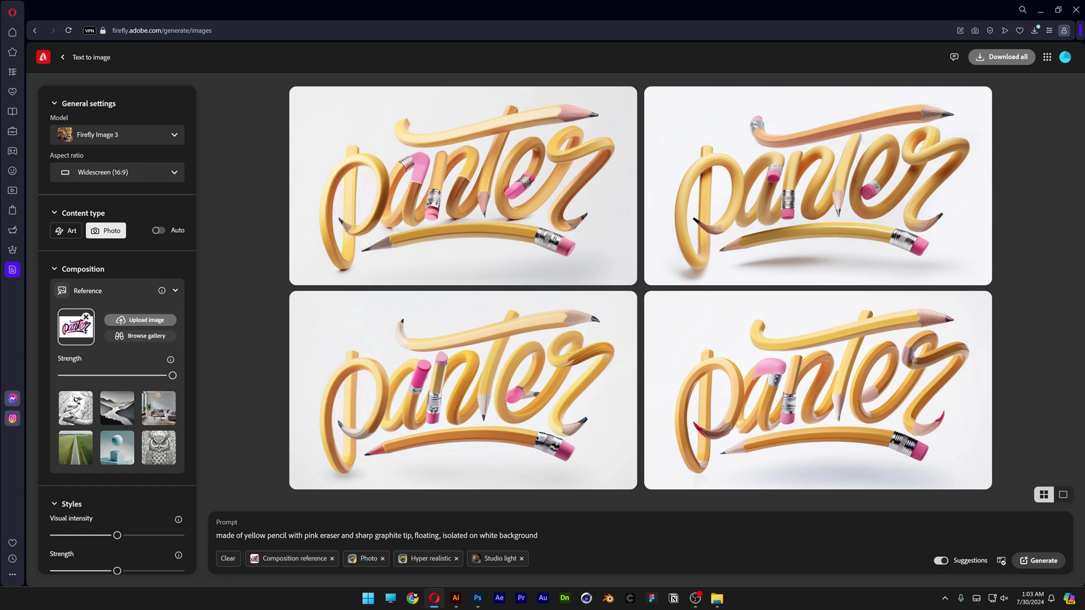
click(793, 182)
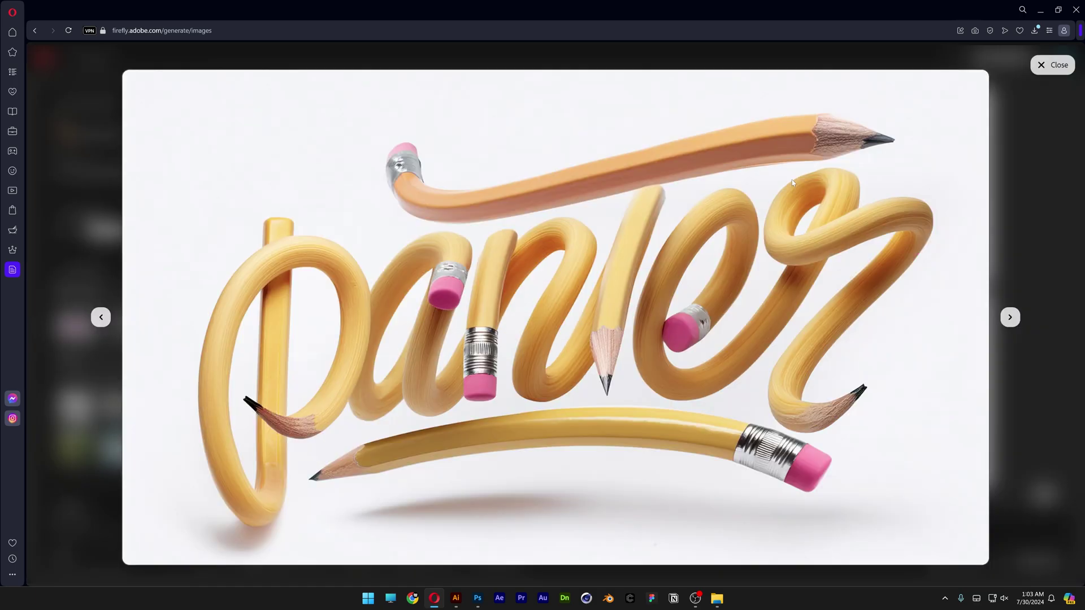
click(1010, 316)
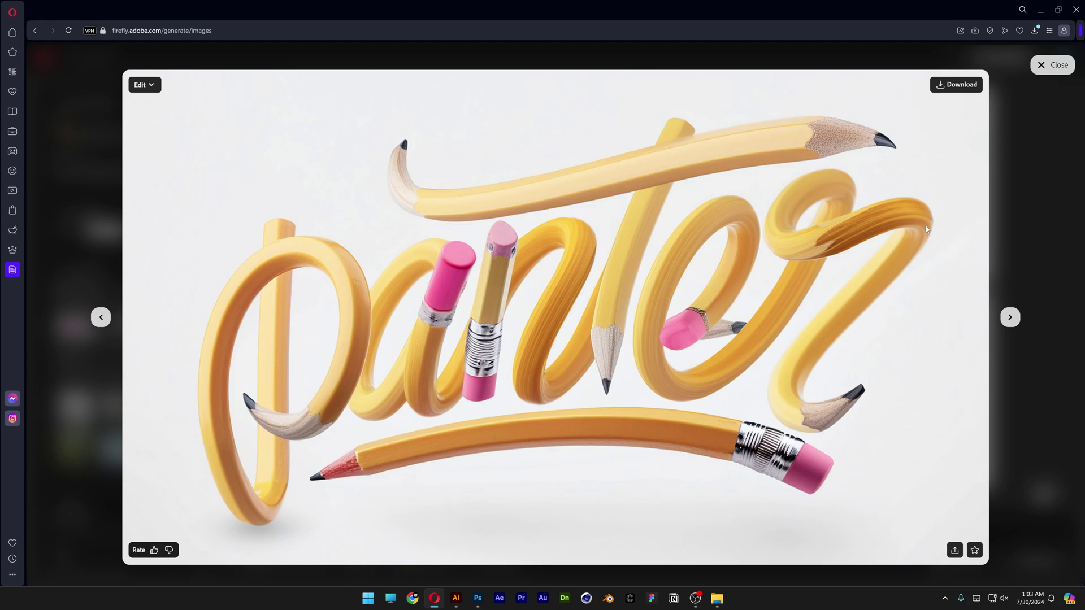
click(1009, 317)
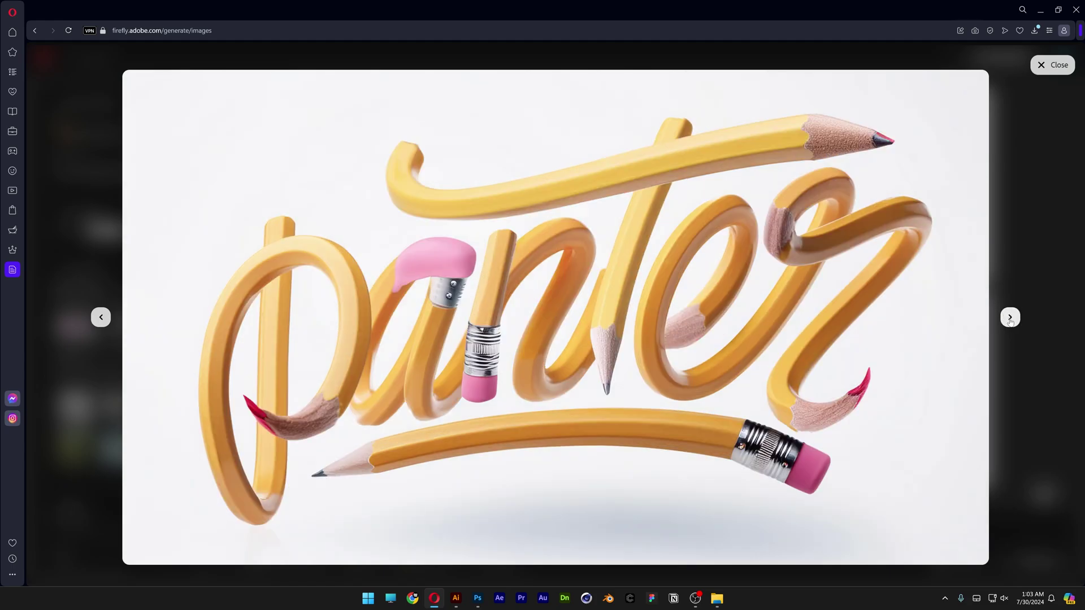
click(1010, 318)
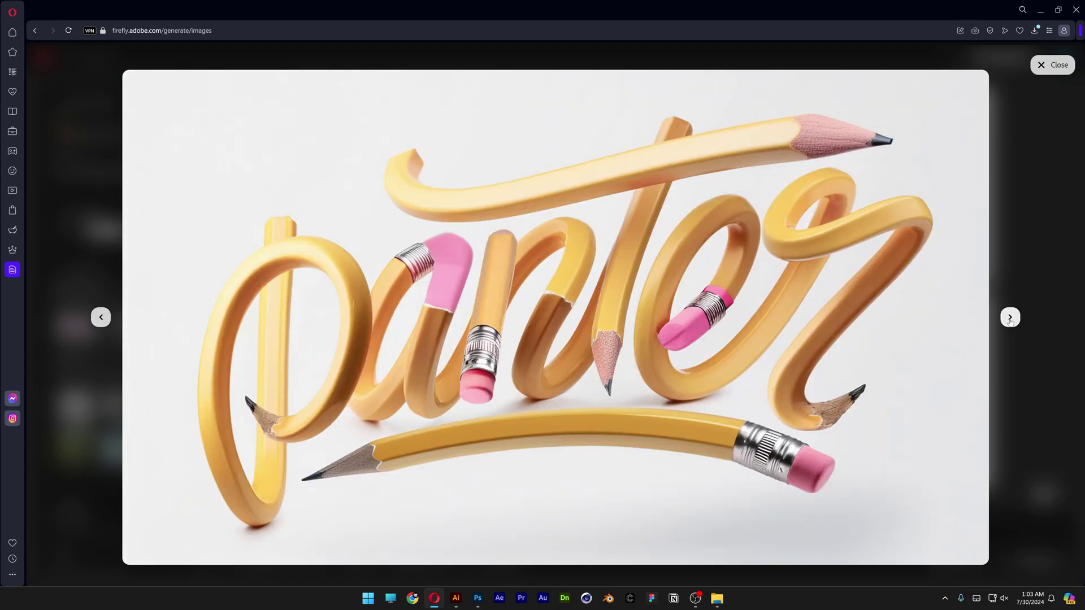
click(1009, 319)
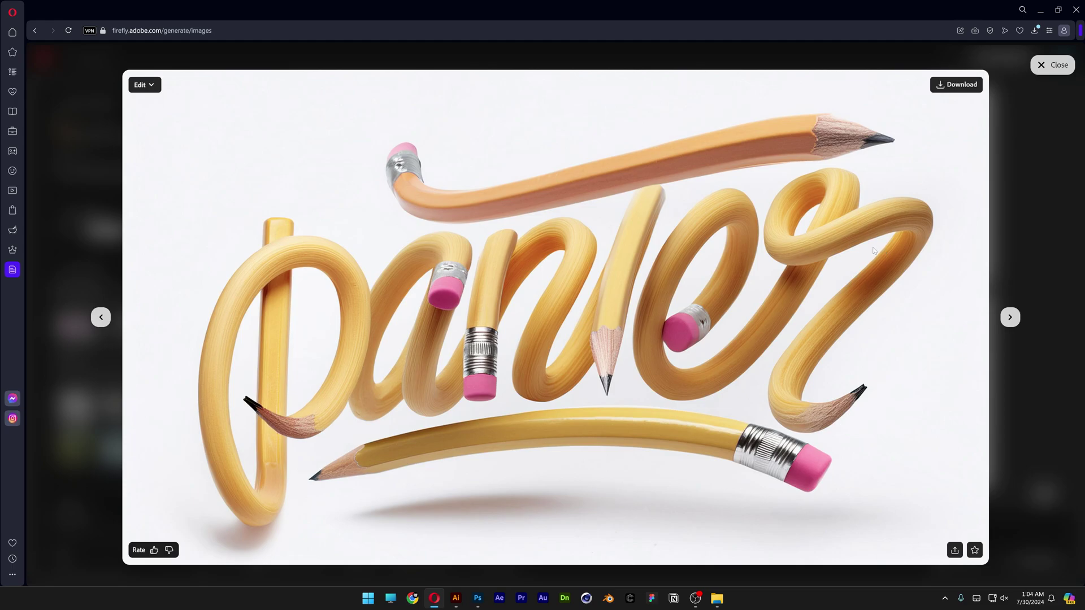
- Regenerate four images and set the top-right pencil result as the style reference
click(1021, 208)
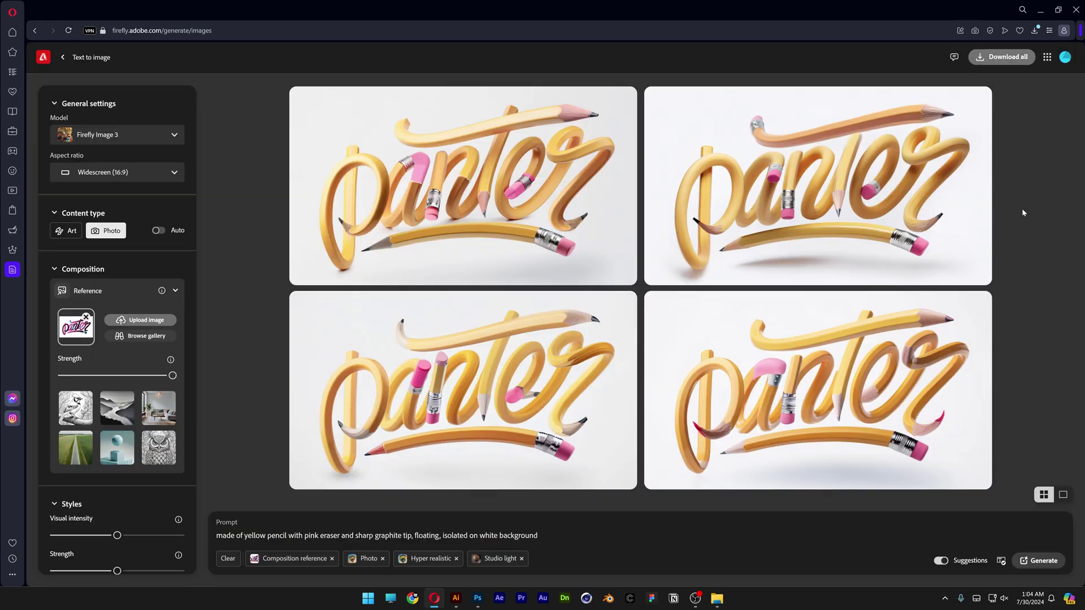
click(1041, 563)
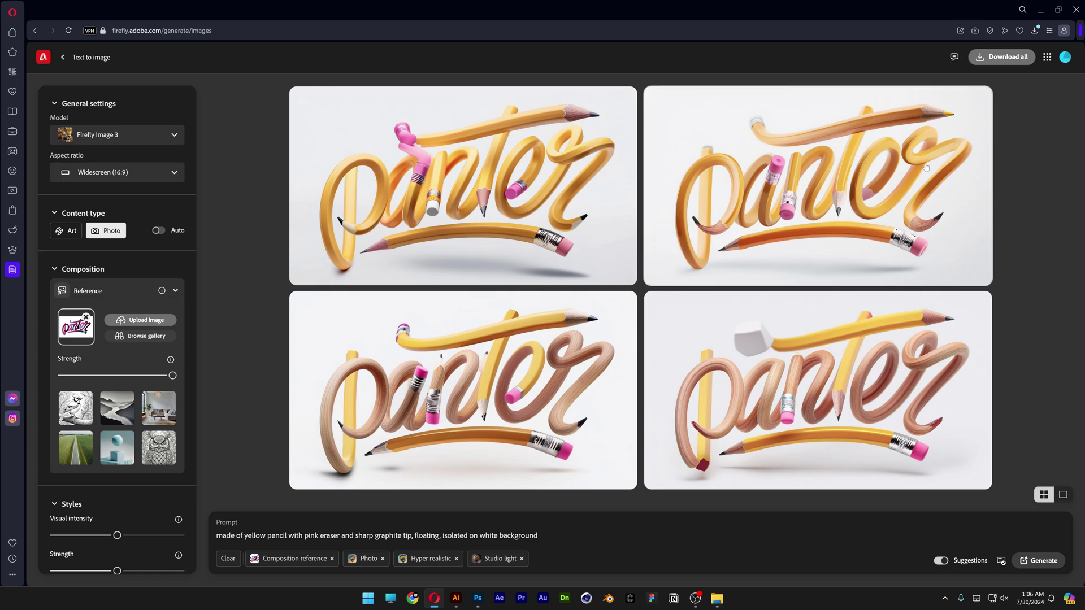
click(842, 187)
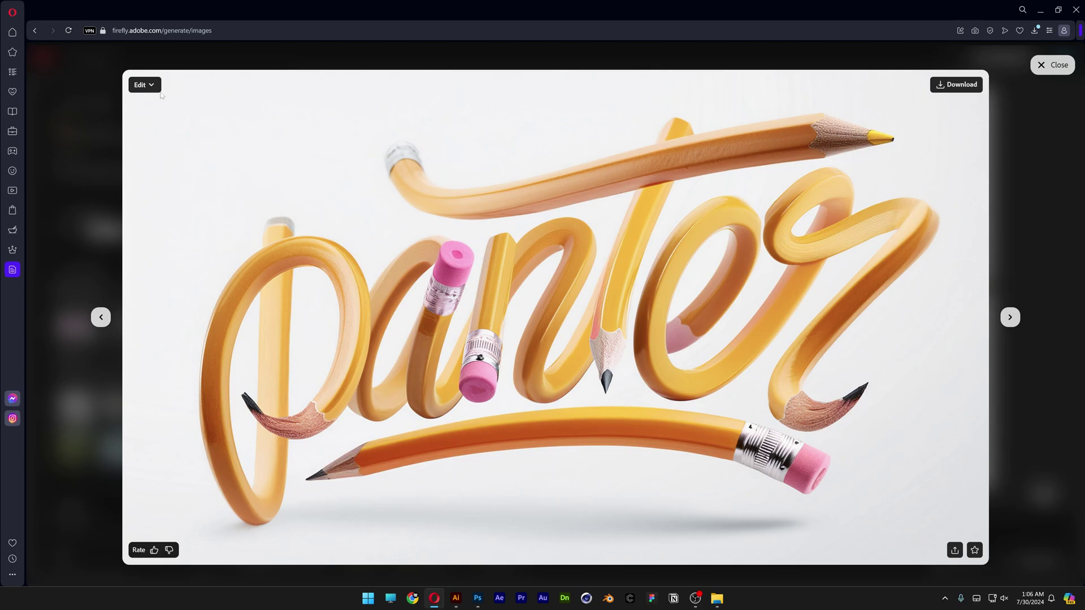
click(148, 86)
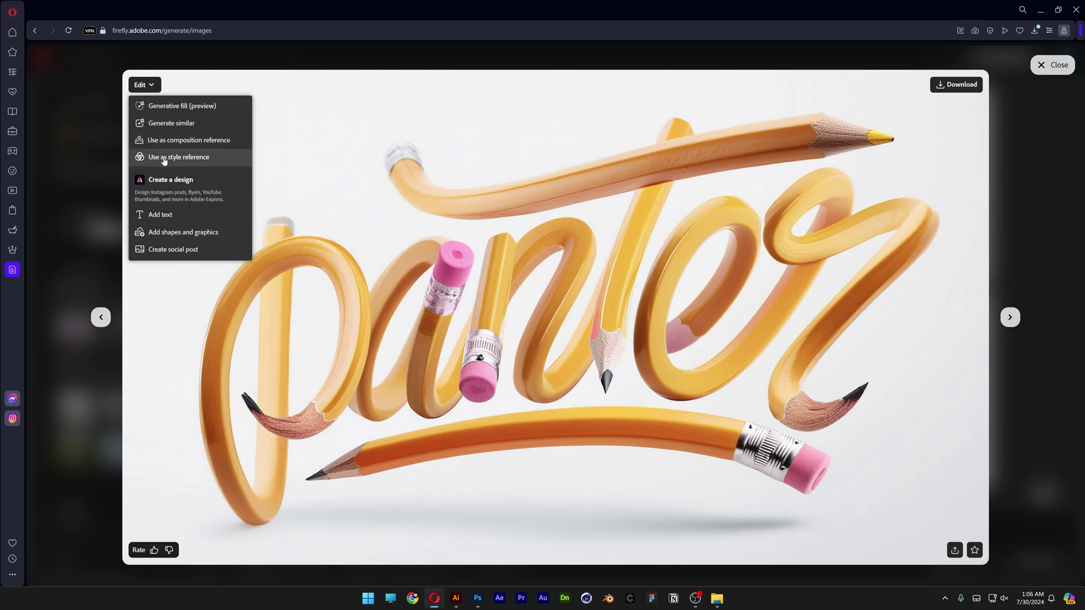
click(208, 158)
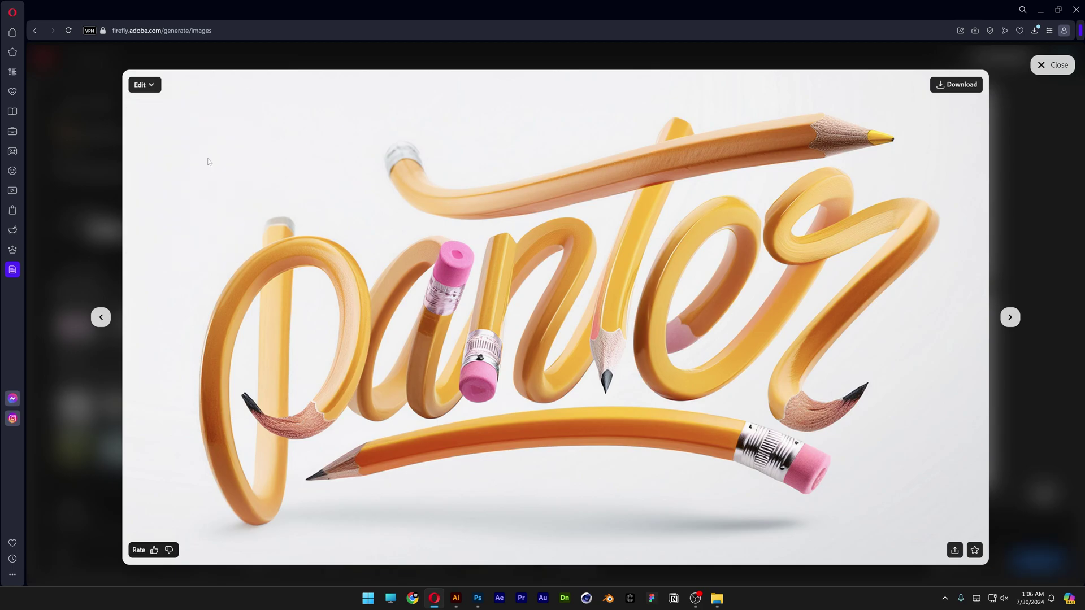
click(1054, 65)
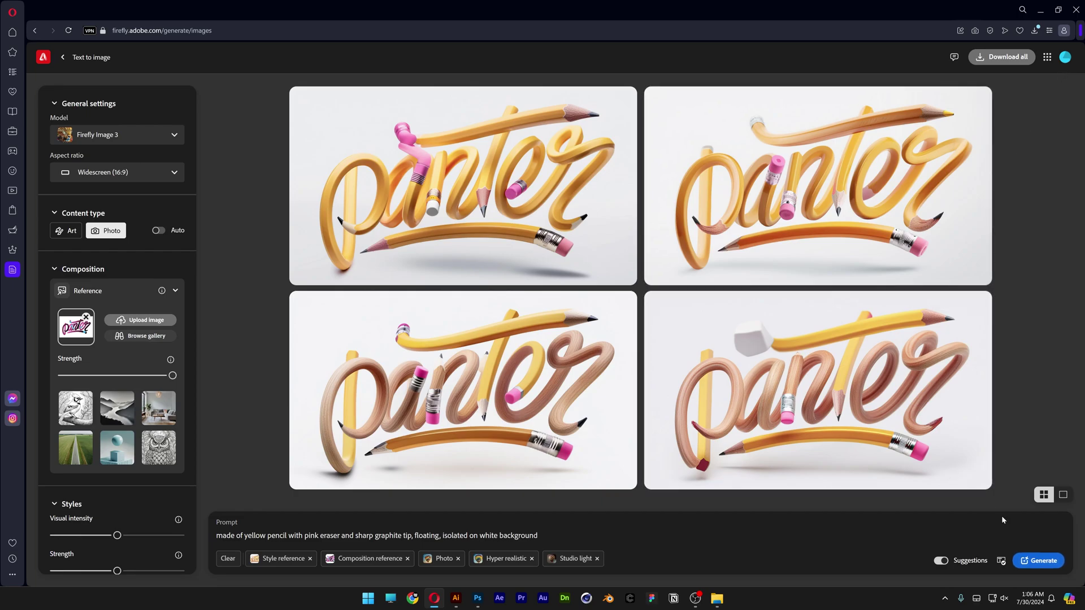
- Generate new pencil-lettering images with the style reference and preview the first result full size
click(1038, 561)
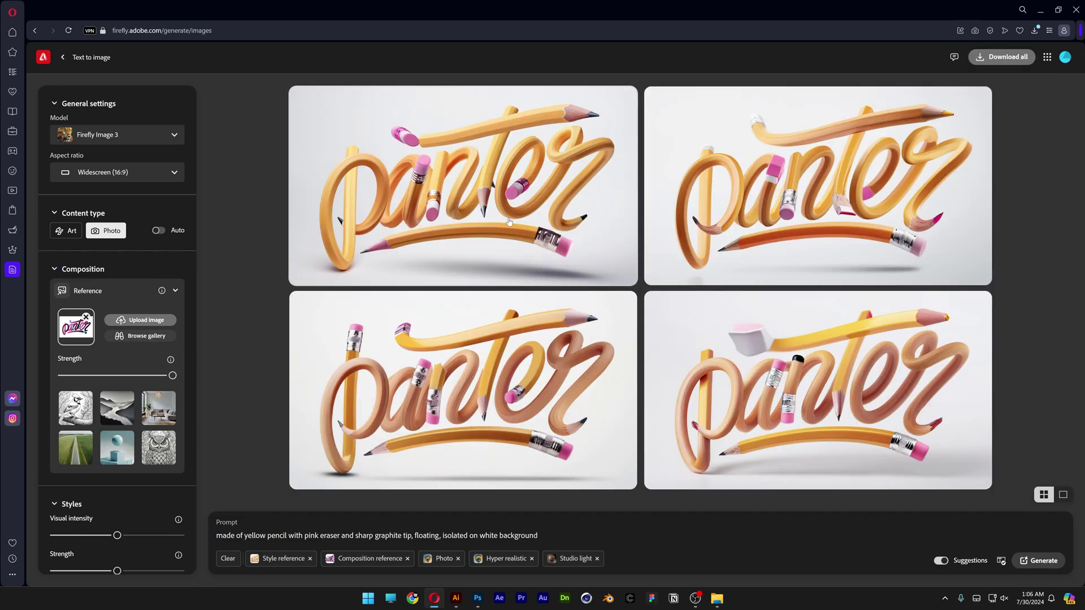
click(510, 221)
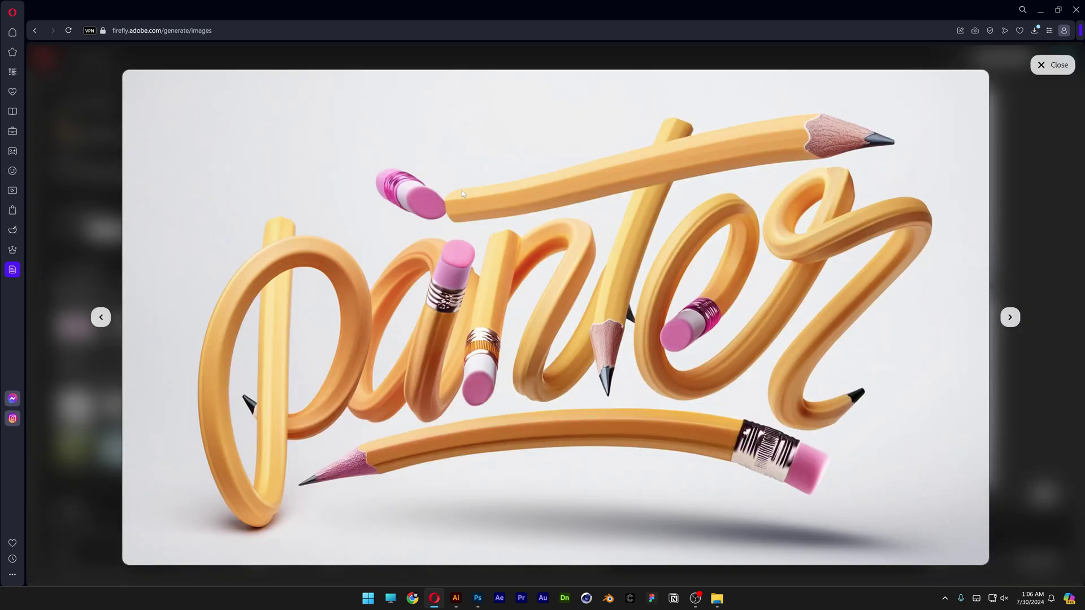
click(1011, 208)
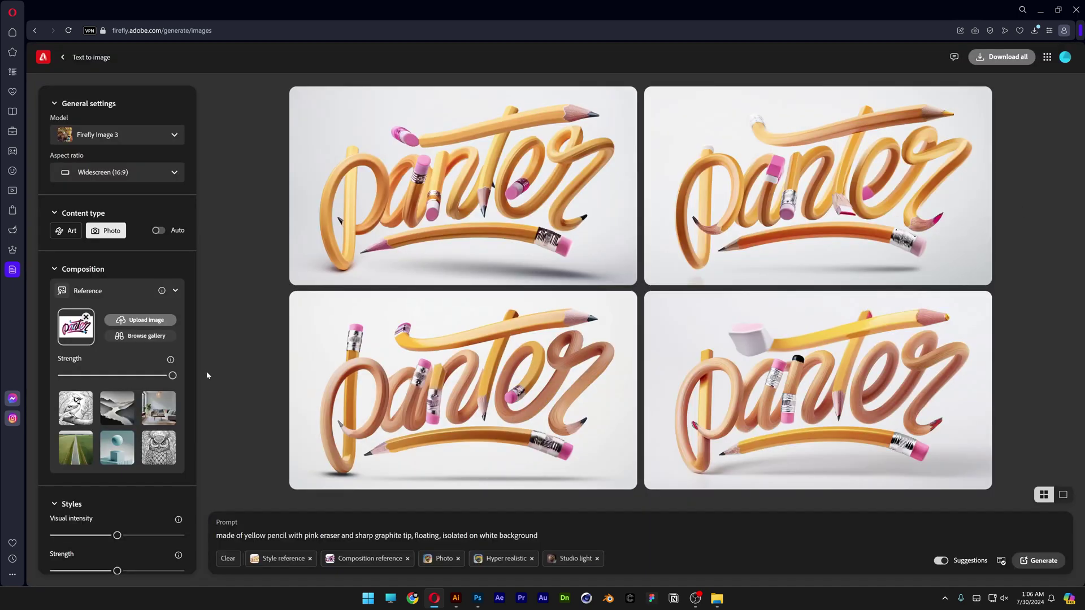
- Regenerate with Visual intensity at minimum and style Strength at maximum
scroll(153, 422, down, 3)
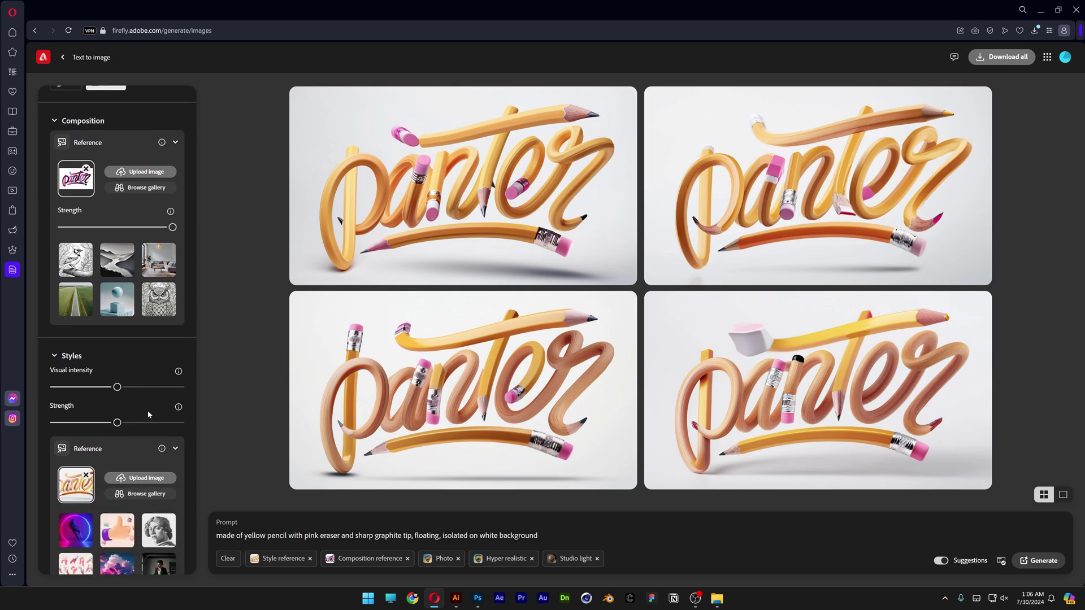
drag(78, 389, 50, 389)
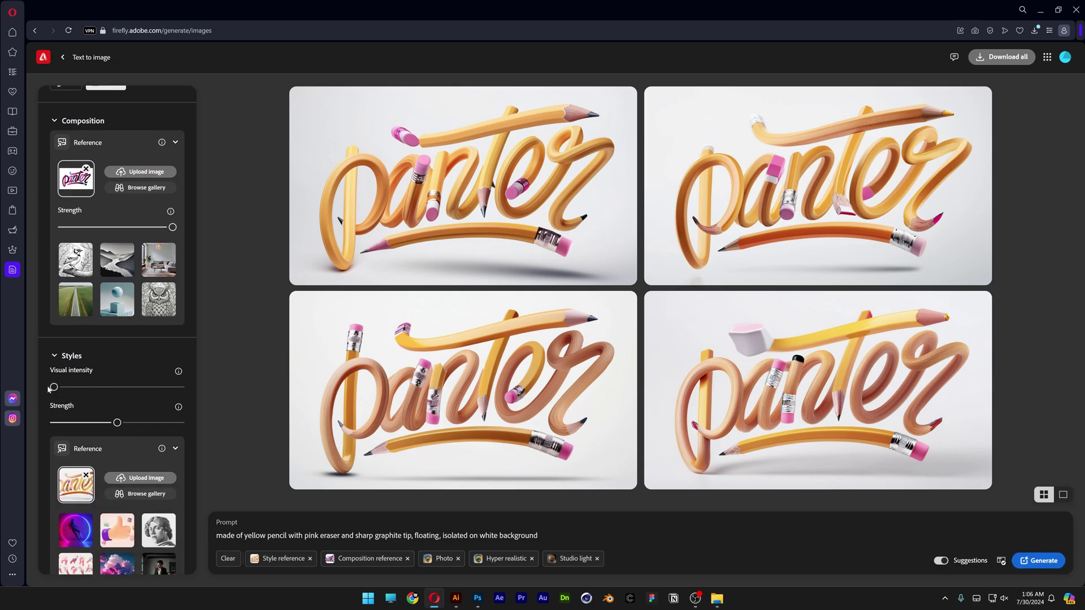
drag(118, 423, 180, 422)
click(1058, 564)
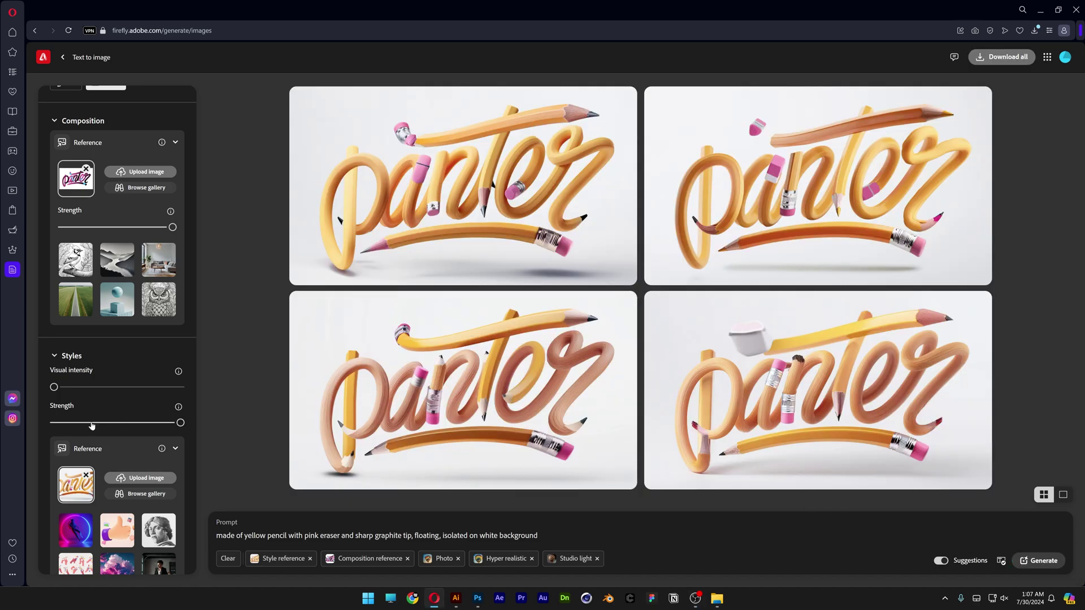
- Regenerate with style Strength at minimum and view the lower-left result enlarged
drag(92, 424, 39, 423)
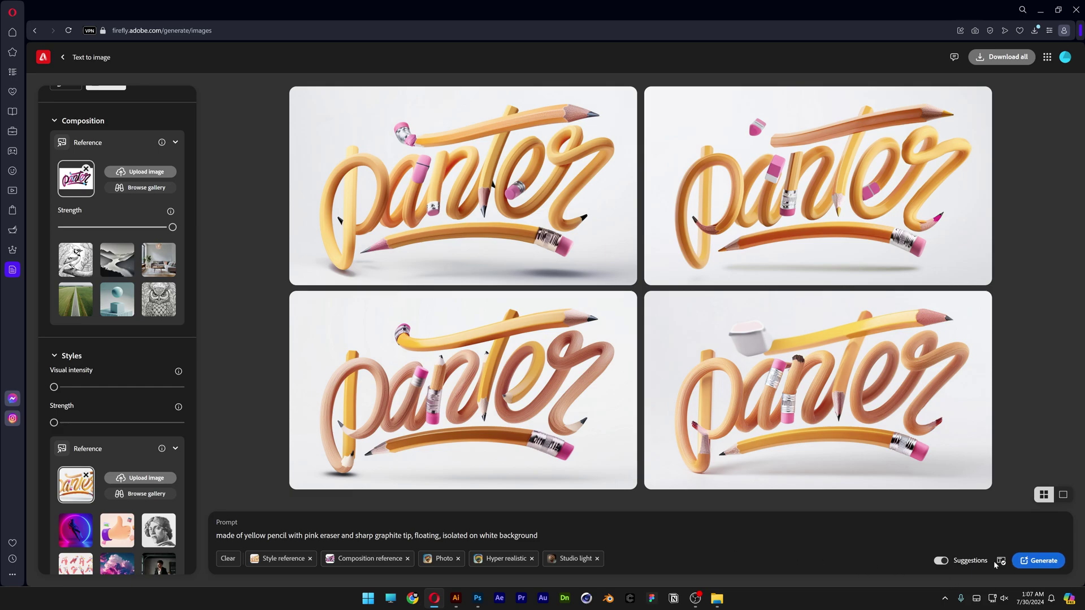
click(1038, 561)
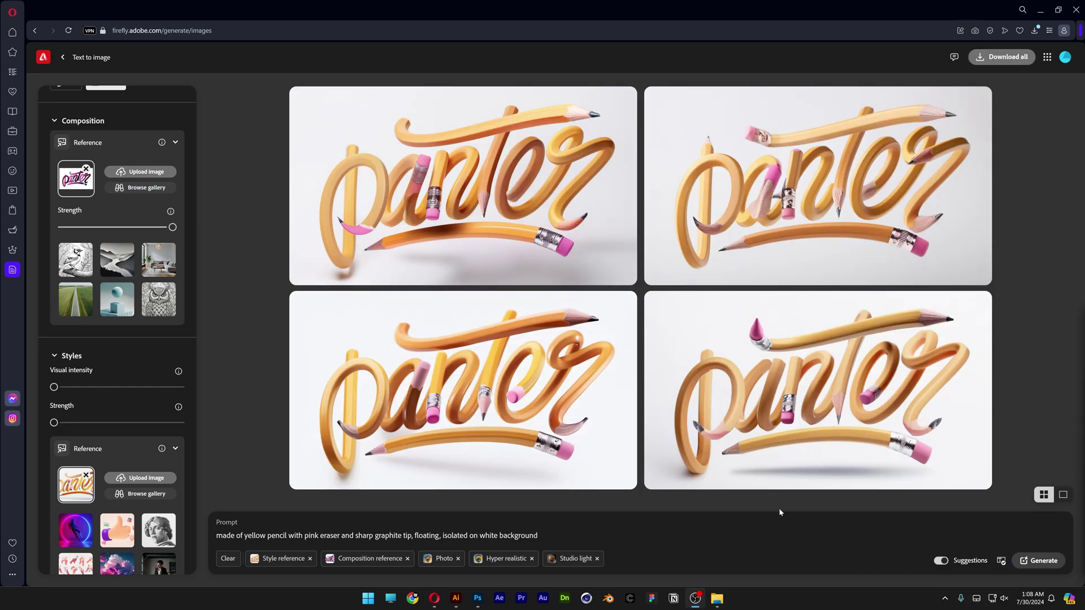
click(529, 383)
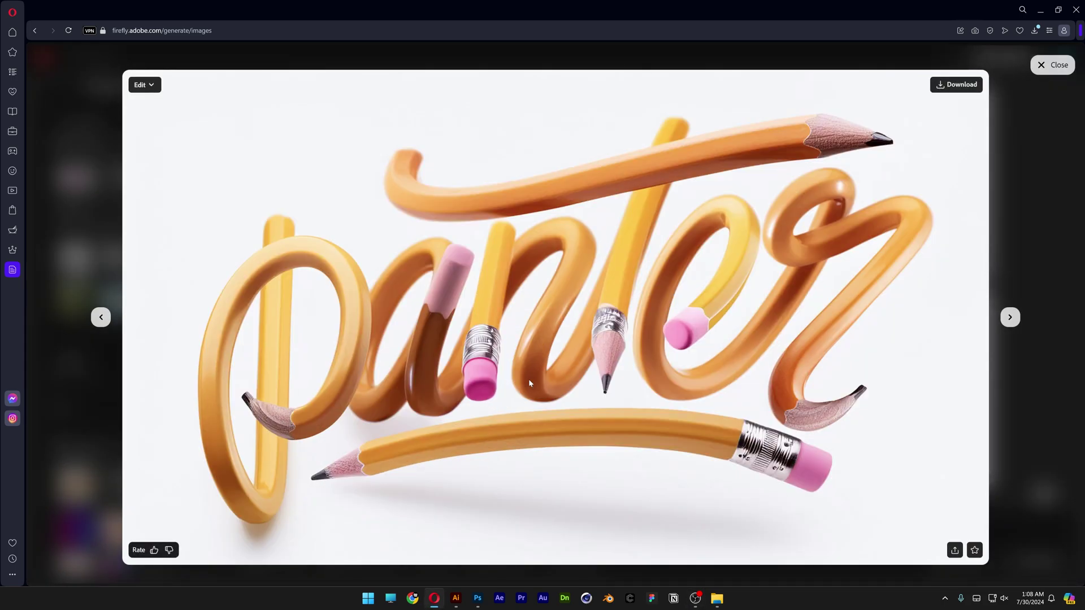